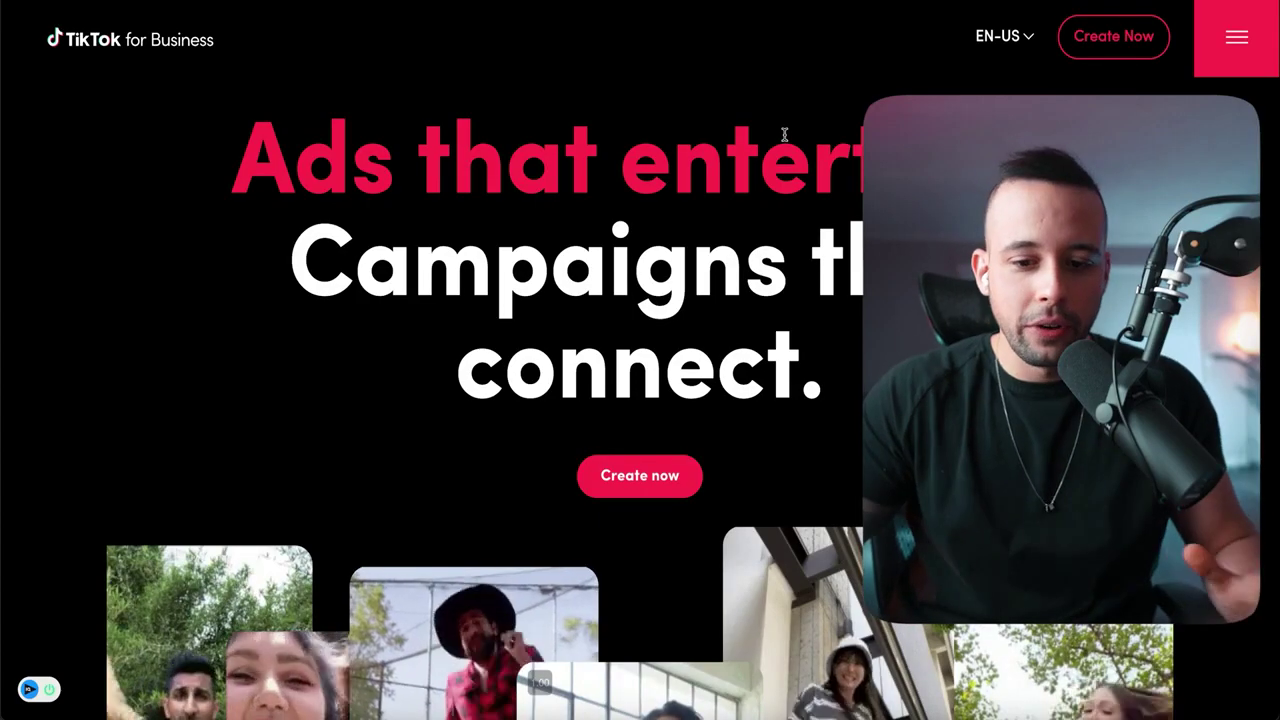
Step: Start creating a TikTok for Business account and complete the sign-up verification by matching the two identically shaped objects in each image
click(630, 484)
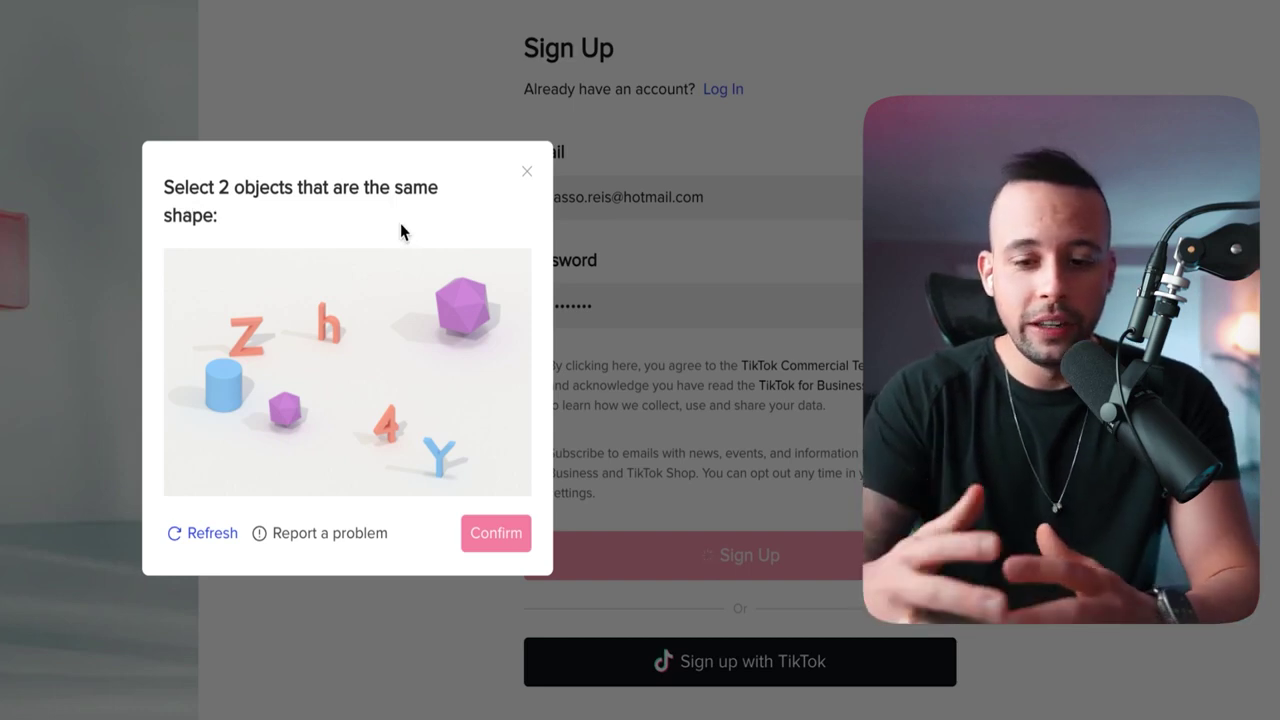
click(285, 408)
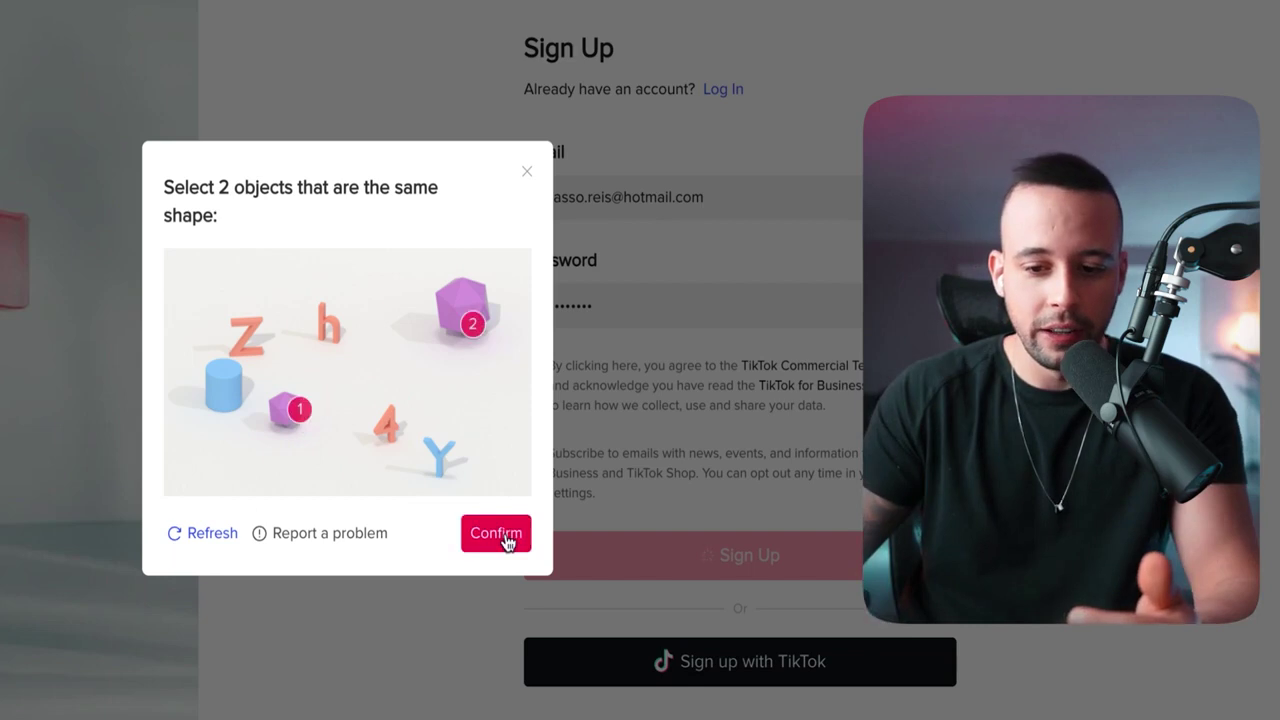
click(505, 538)
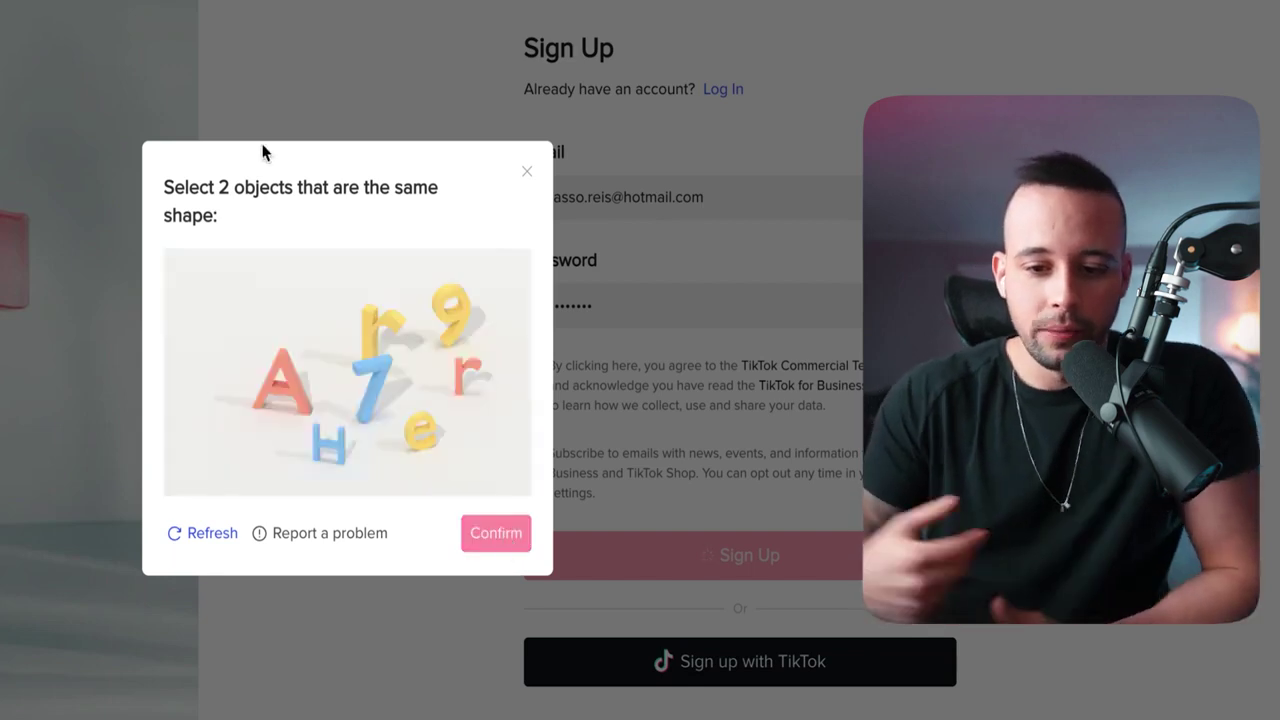
click(386, 330)
click(482, 372)
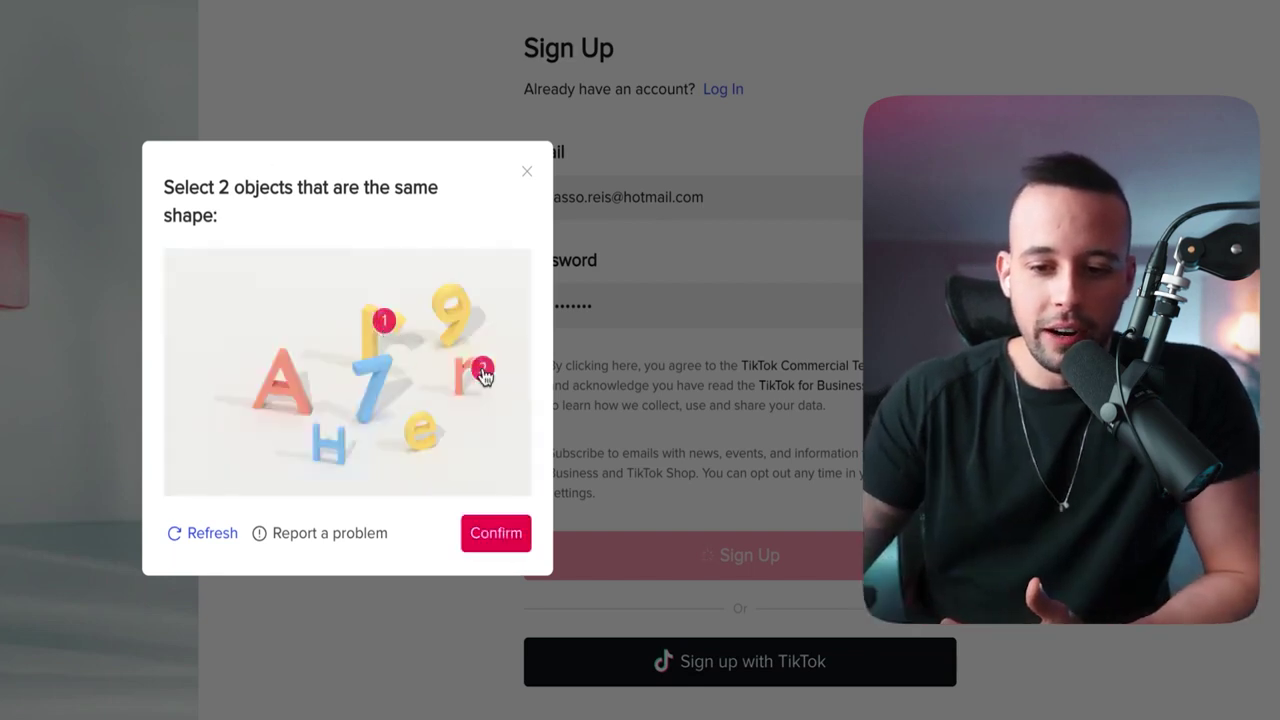
click(513, 540)
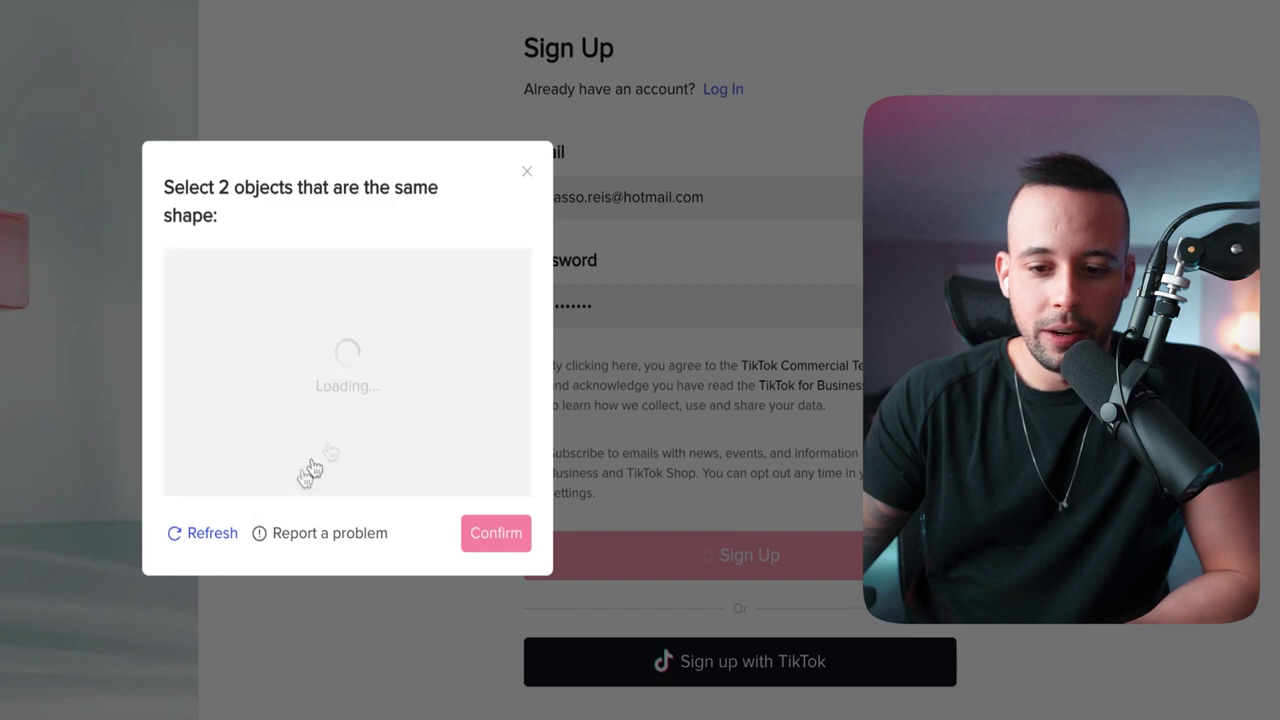
click(282, 405)
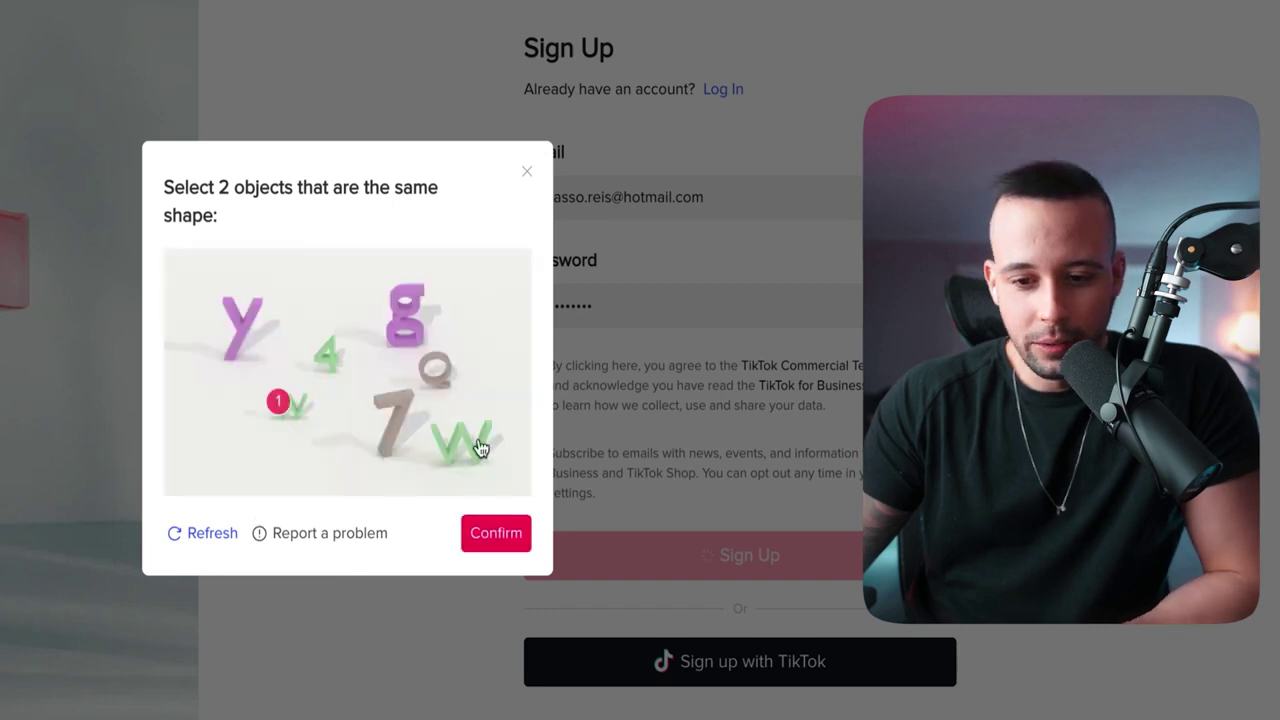
click(472, 444)
click(492, 538)
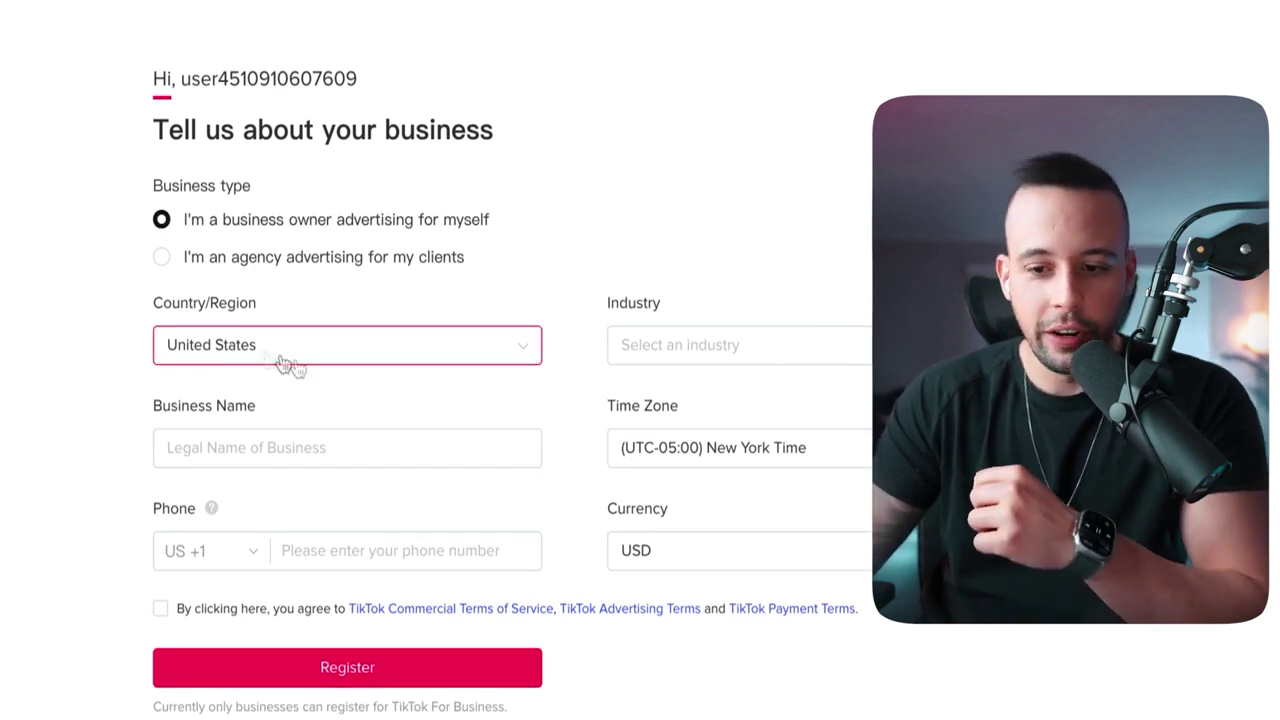
Step: Set the business industry to Clothing & Shoes in the E-commerce category
click(702, 350)
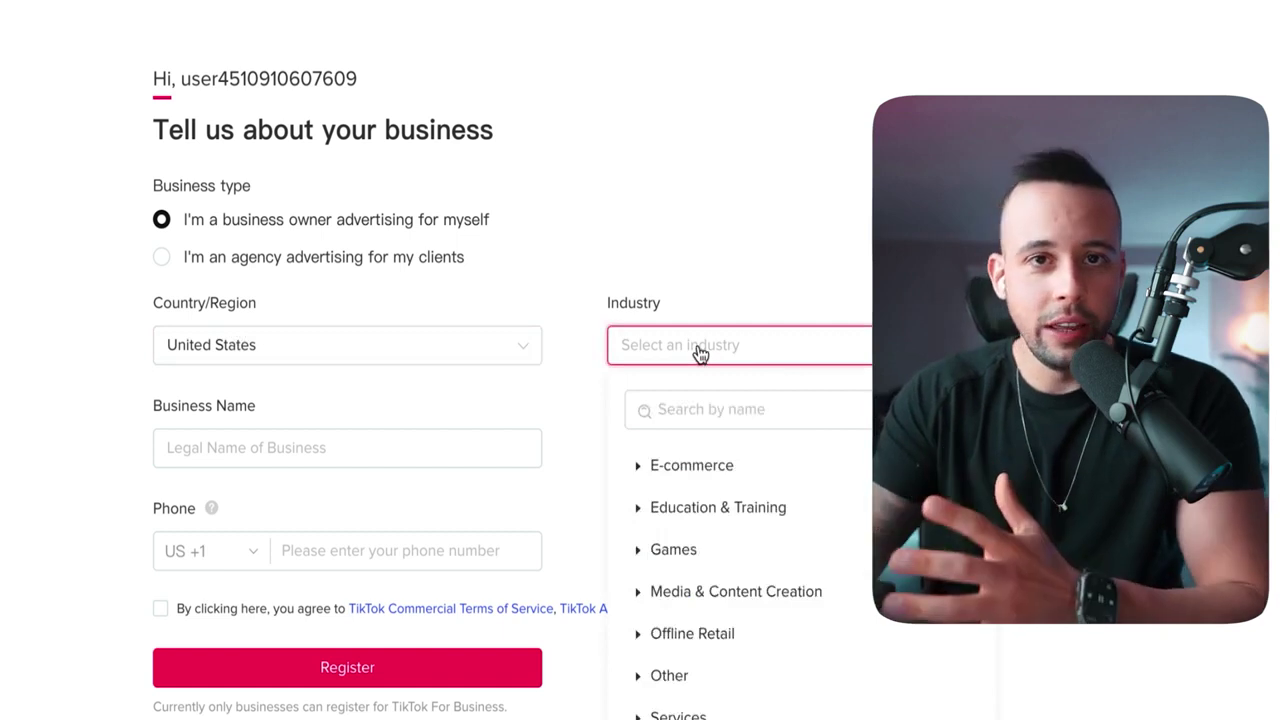
click(690, 462)
scroll(745, 655, down, 2)
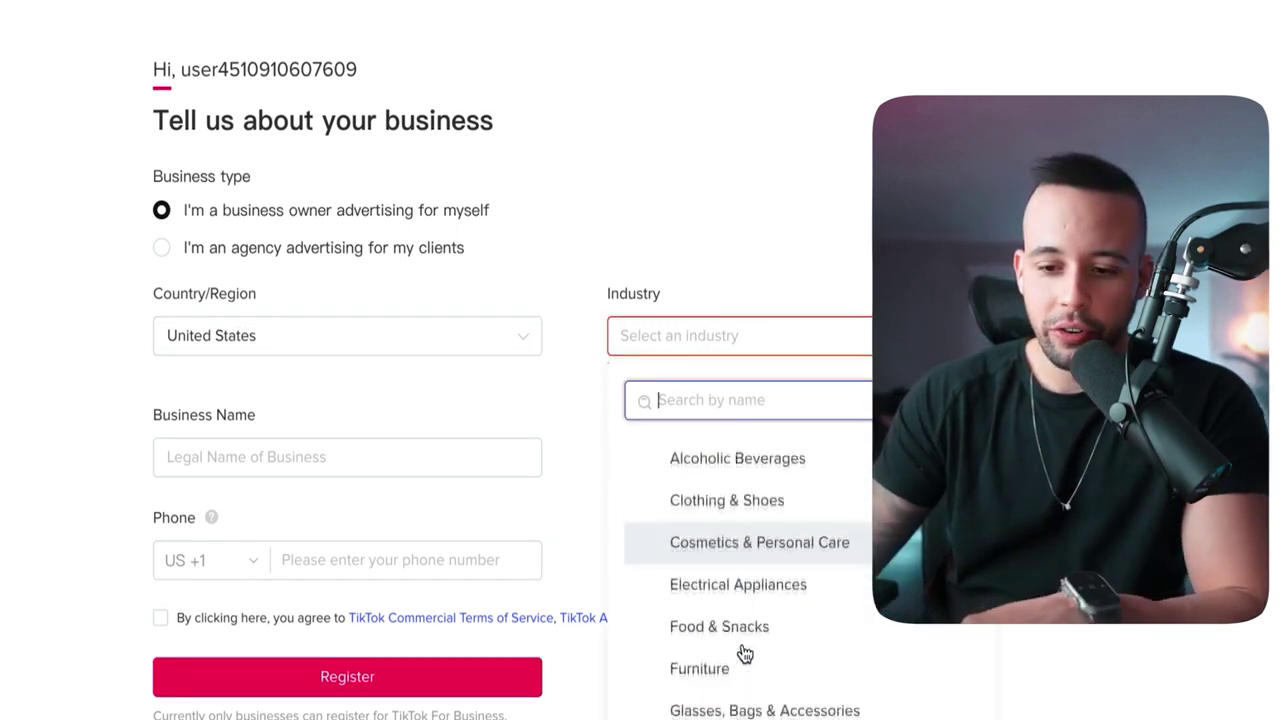
scroll(777, 560, up, 1)
click(777, 556)
Step: Enter "Pro university" as the business name, accept the TikTok terms and register the business
click(288, 446)
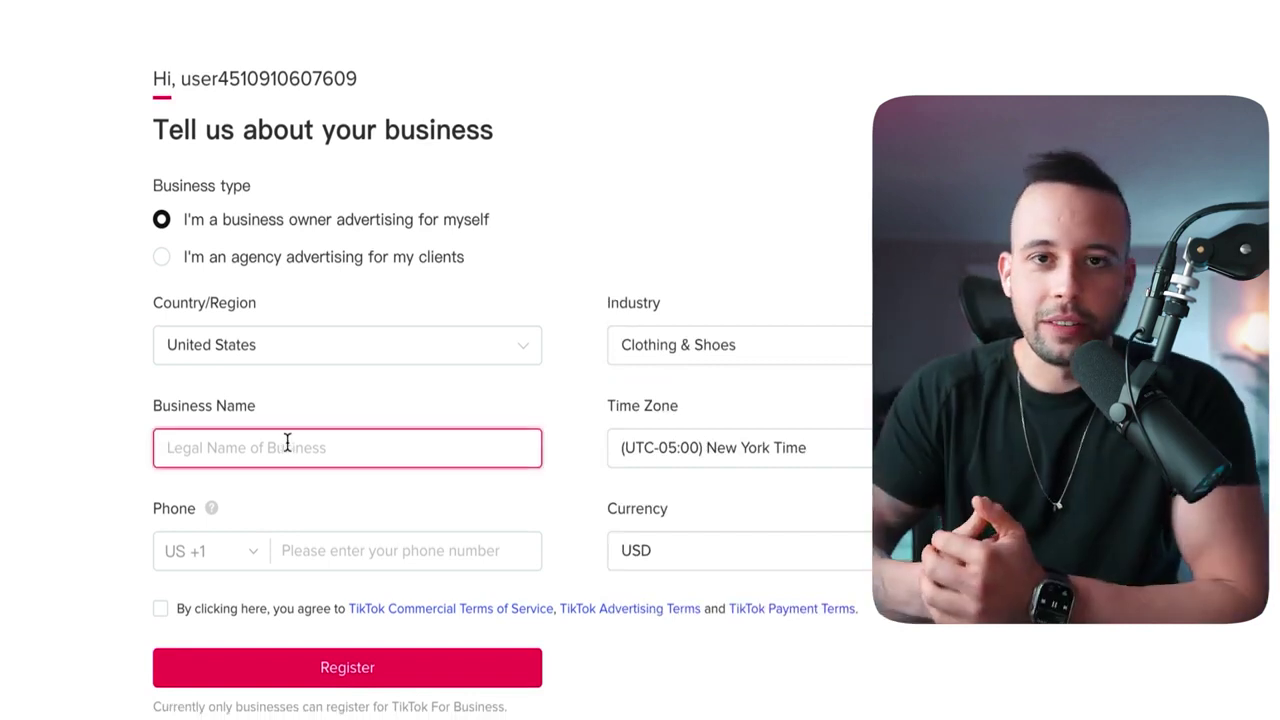
text(Pro university)
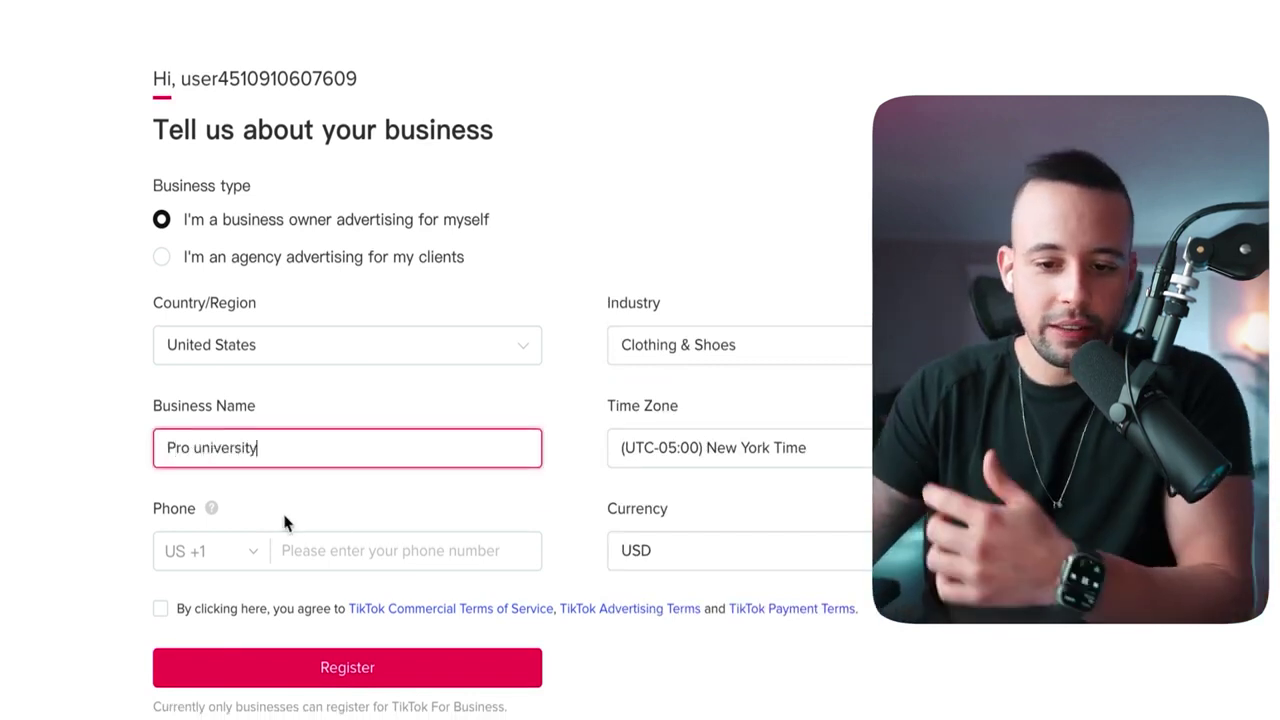
click(160, 609)
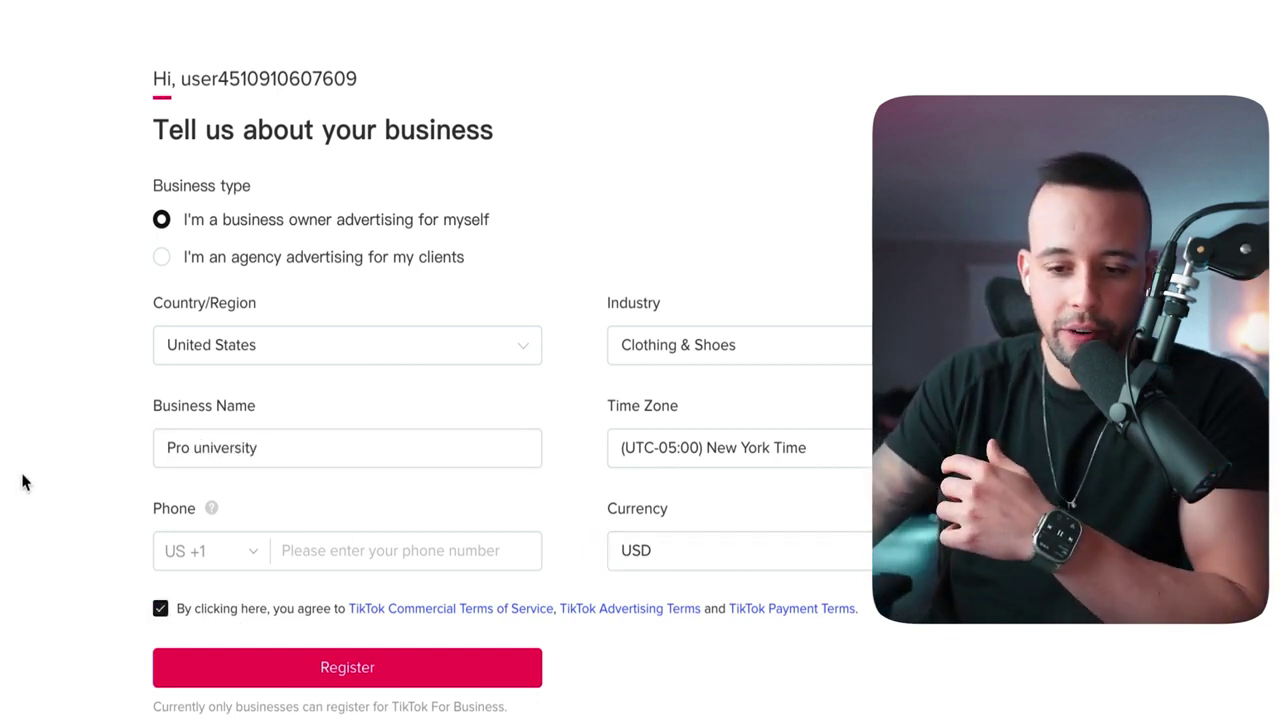
click(515, 662)
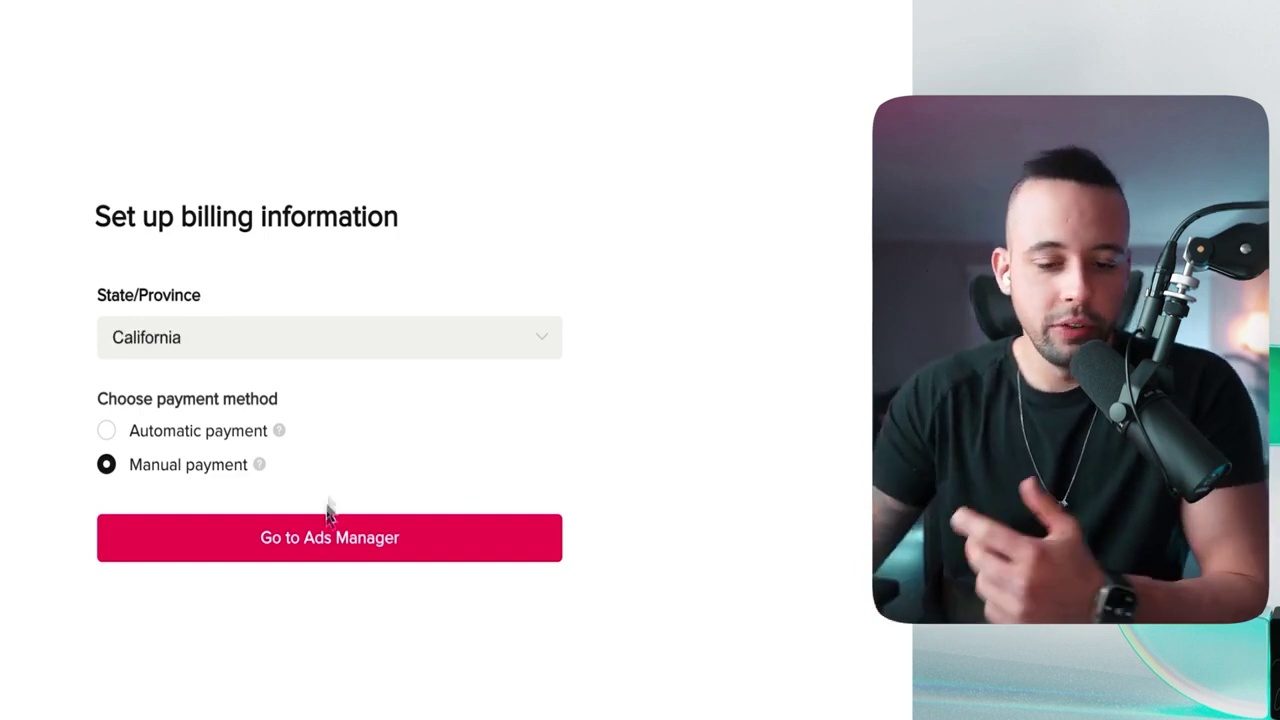
Step: Continue from billing setup to Ads Manager, opt out of seeing the mode choice page again, and create the campaign in Custom mode
click(355, 540)
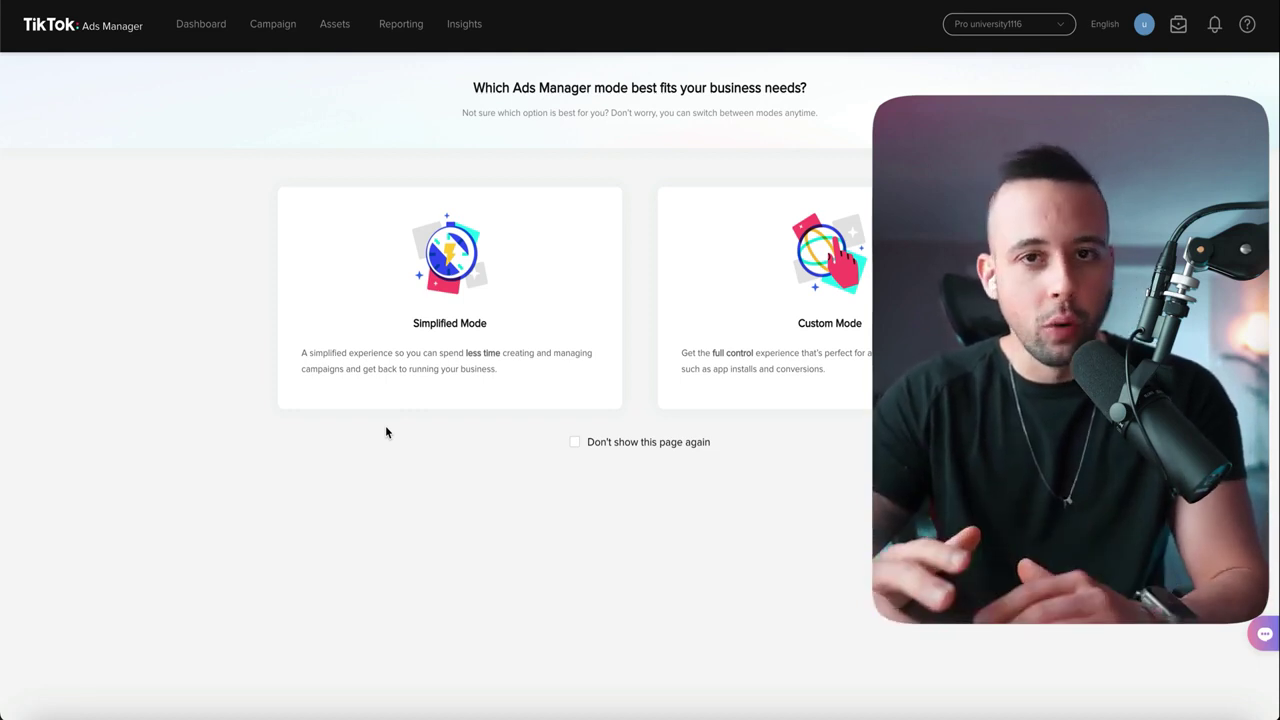
click(592, 447)
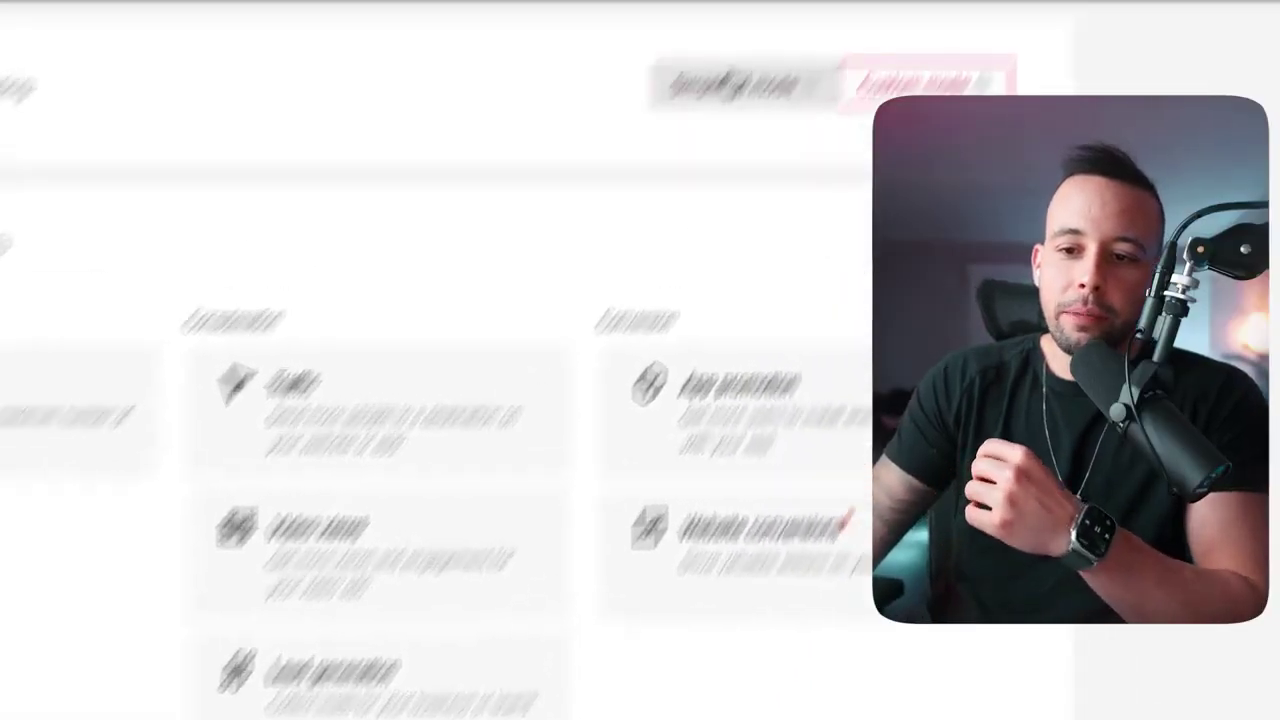
click(110, 314)
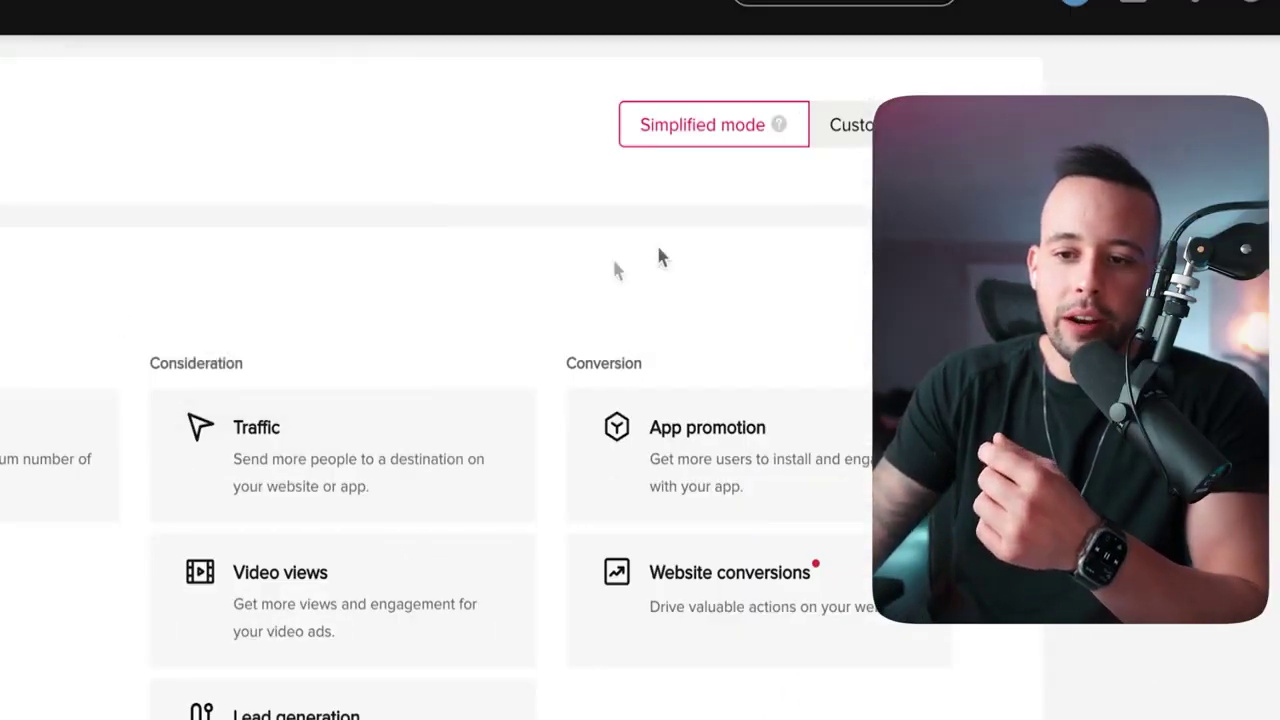
click(866, 135)
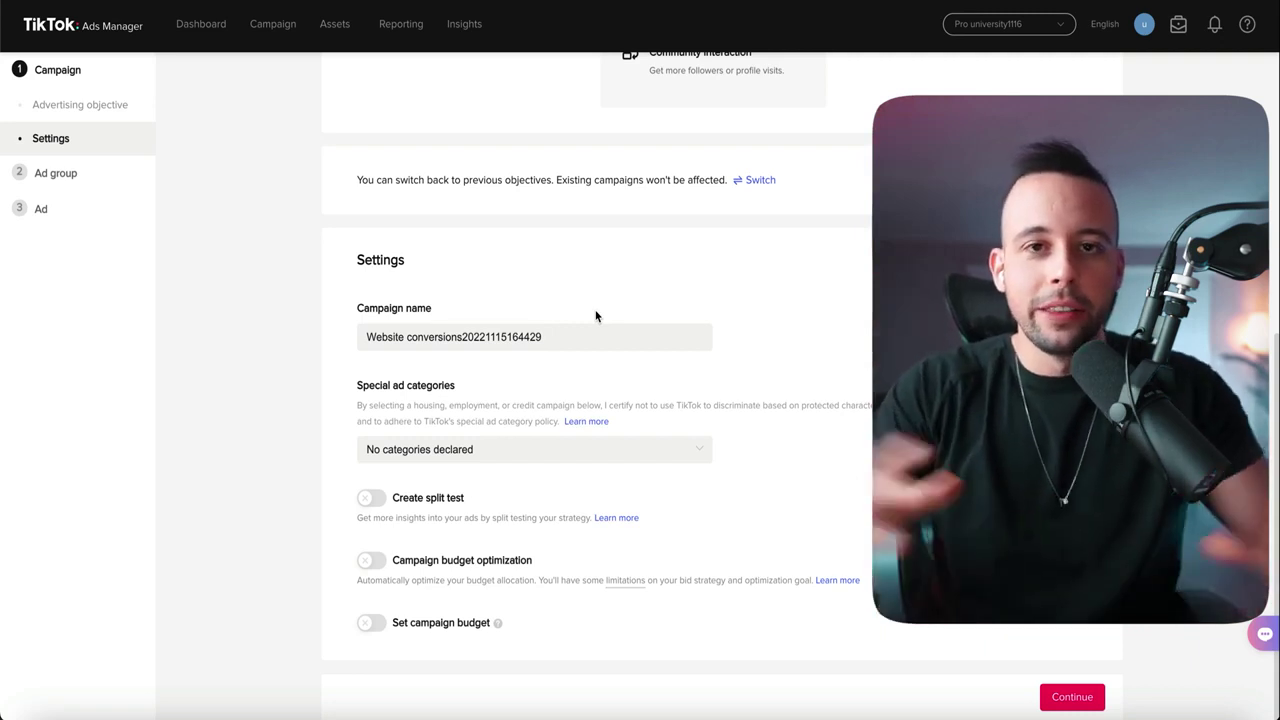
Step: Name the campaign "Pro University - Campaign" and continue to the ad group settings
drag(580, 336, 324, 320)
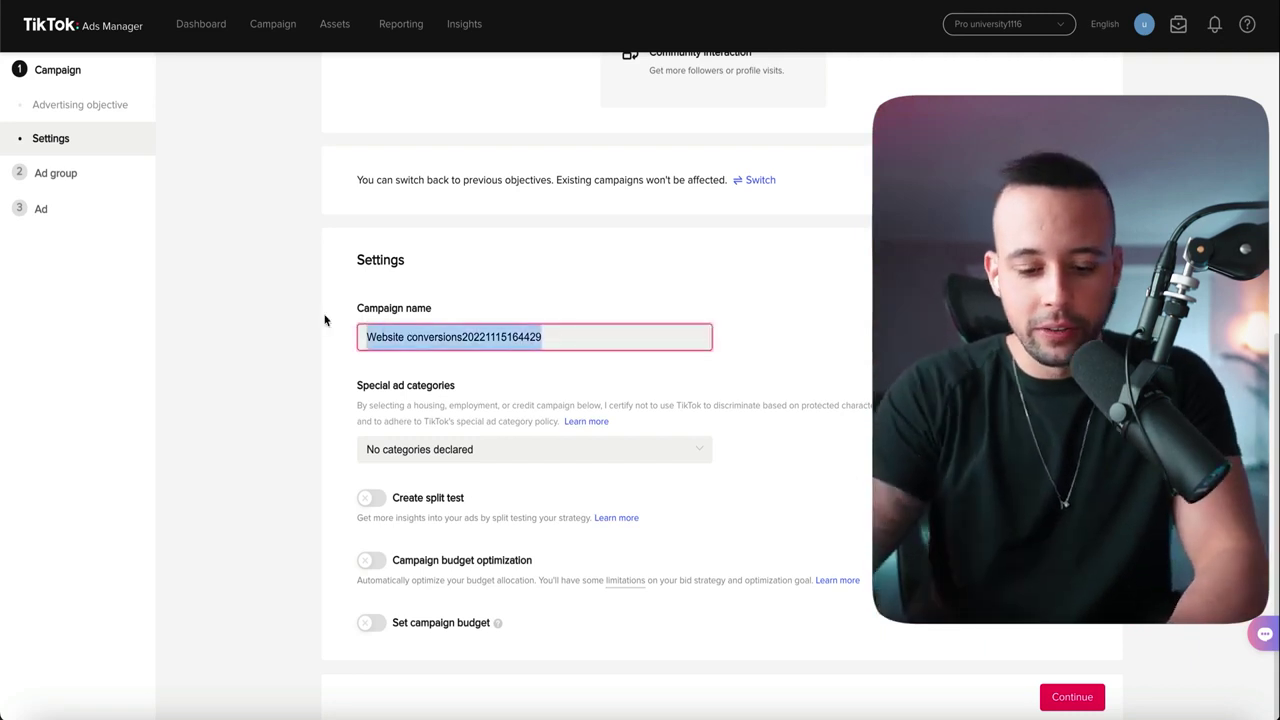
text(Pro University )
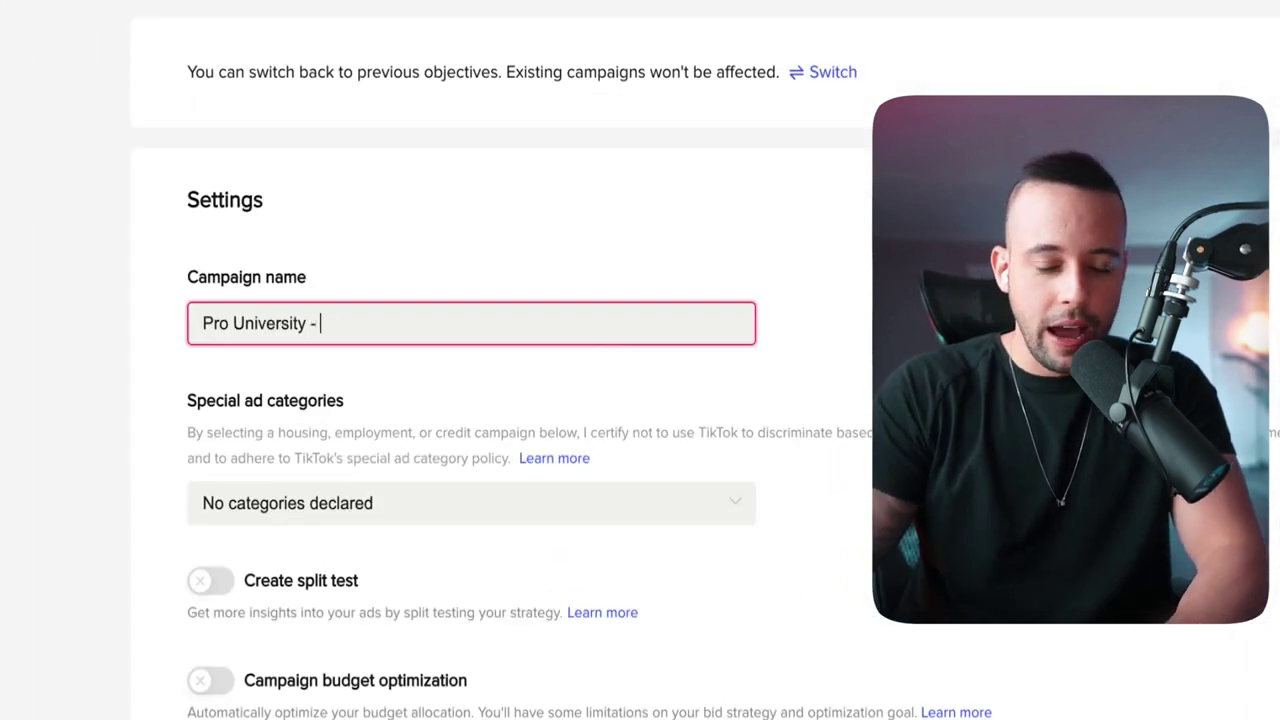
text(- Campaign)
click(163, 400)
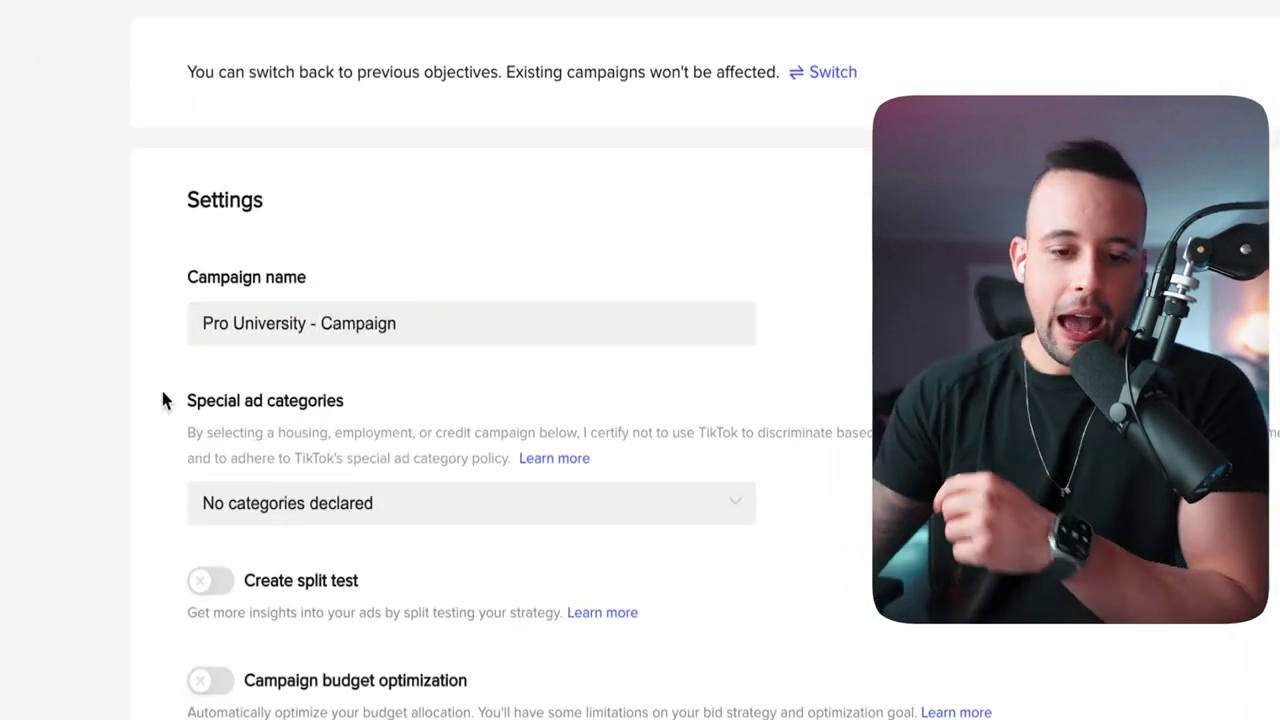
scroll(323, 500, down, 3)
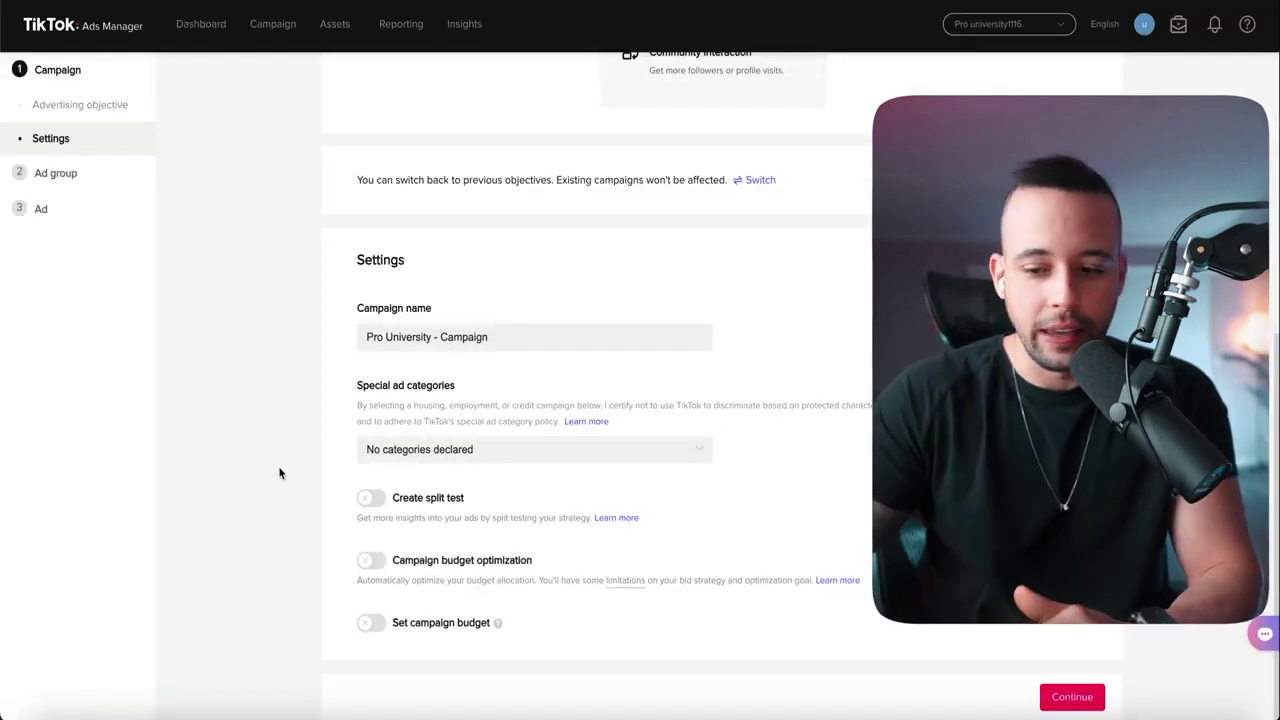
drag(352, 309, 436, 309)
click(742, 340)
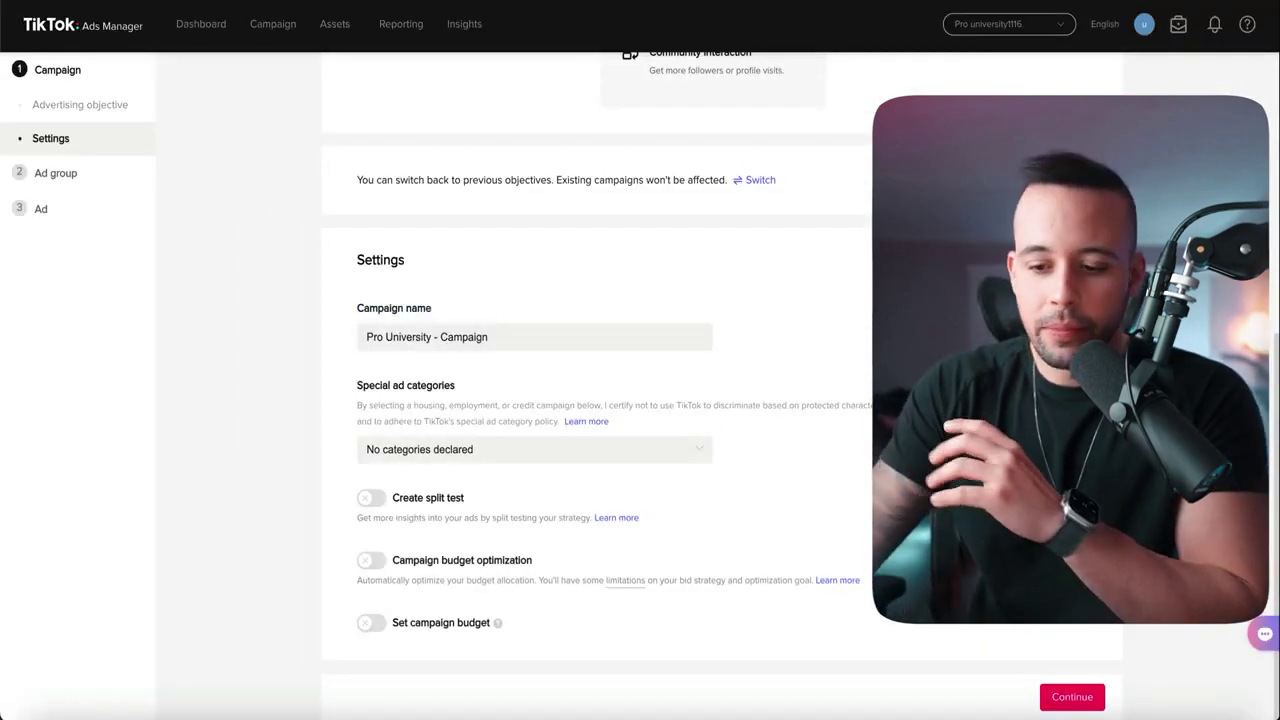
click(1072, 697)
Step: Name the ad group "Pro University - AD Group 1"
drag(387, 104, 448, 104)
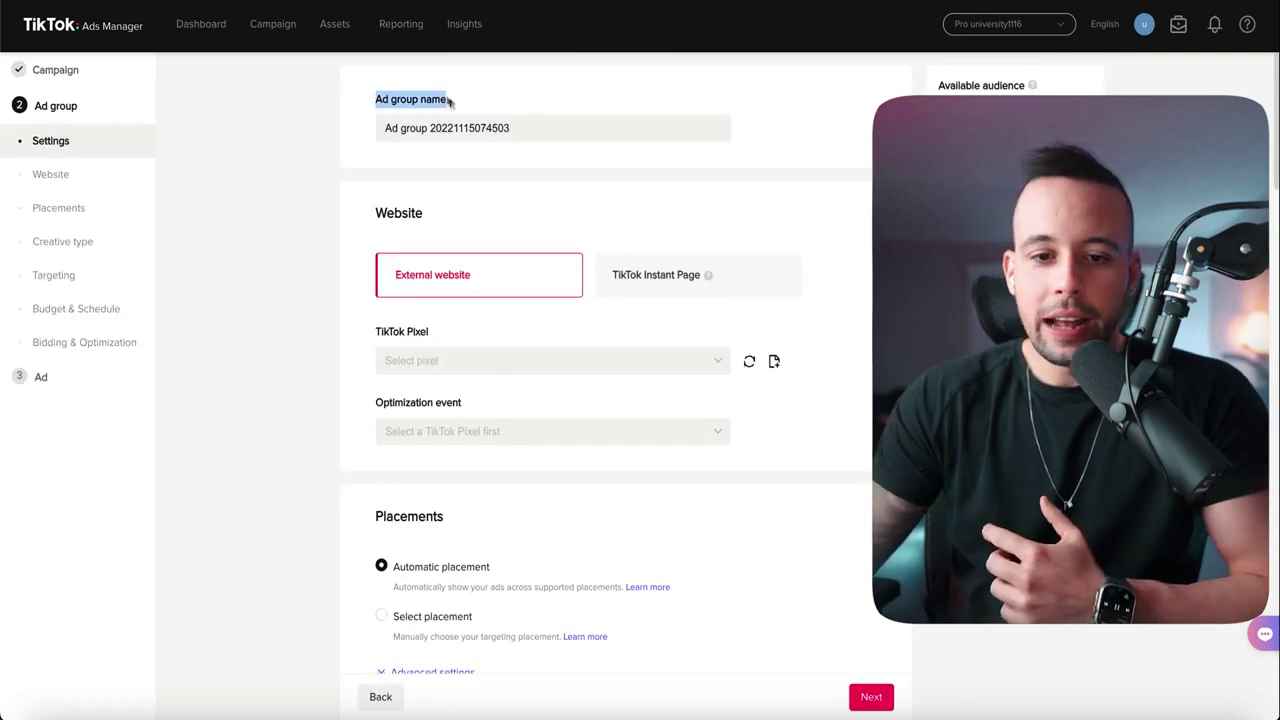
triple_click(395, 128)
text(Pro University - AD Group 1)
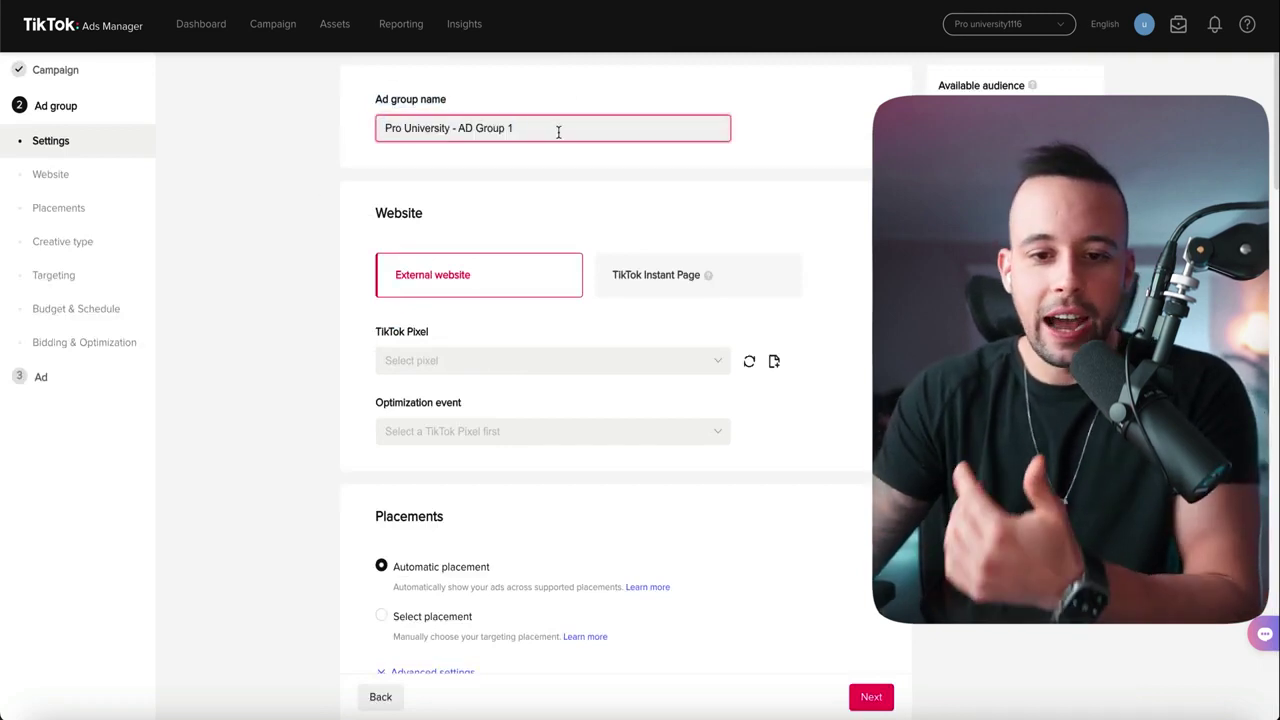
Step: Start creating a new TikTok Pixel from the ad group's Website section, skipping the Events Manager introduction
scroll(559, 128, down, 1)
drag(372, 157, 457, 157)
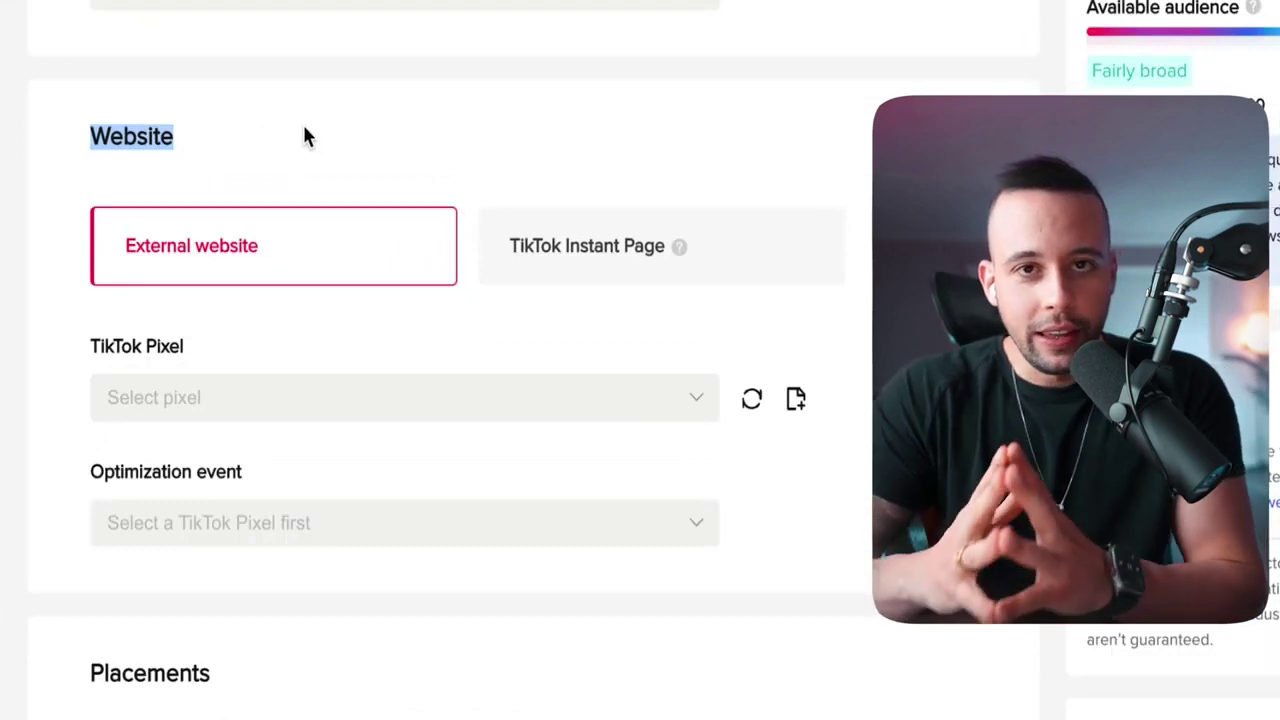
drag(62, 350, 278, 353)
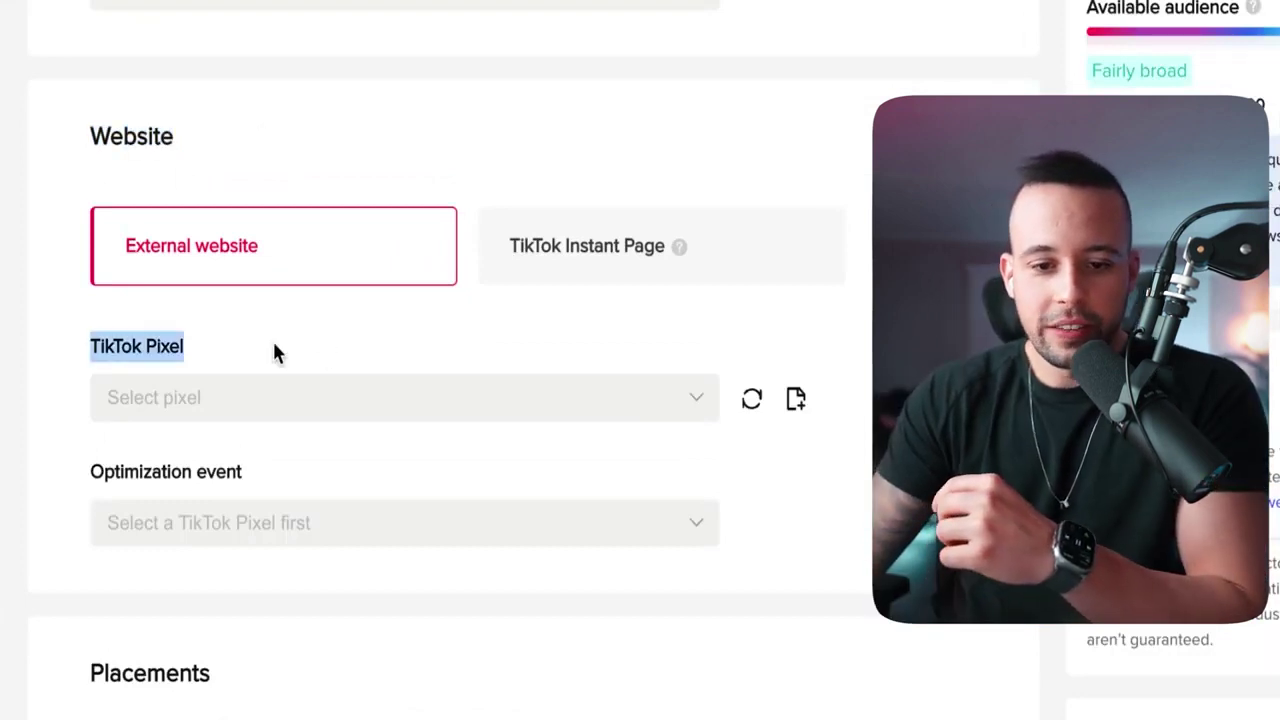
click(277, 352)
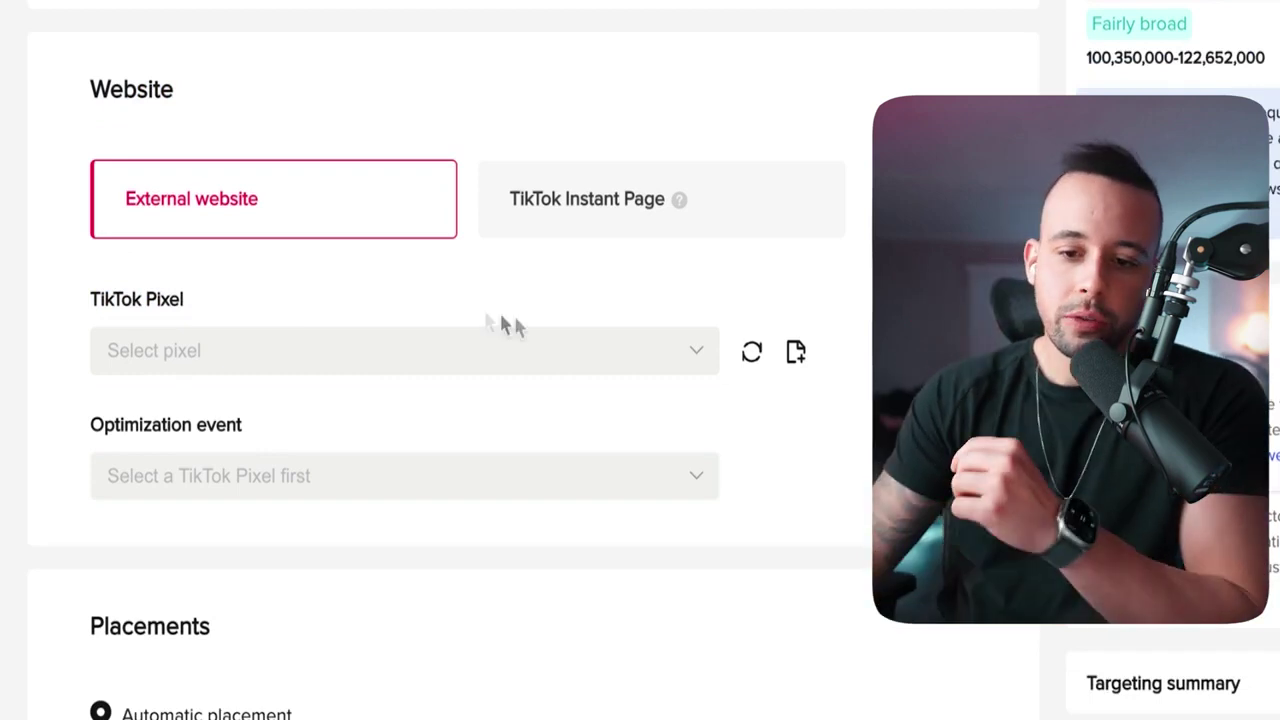
click(796, 356)
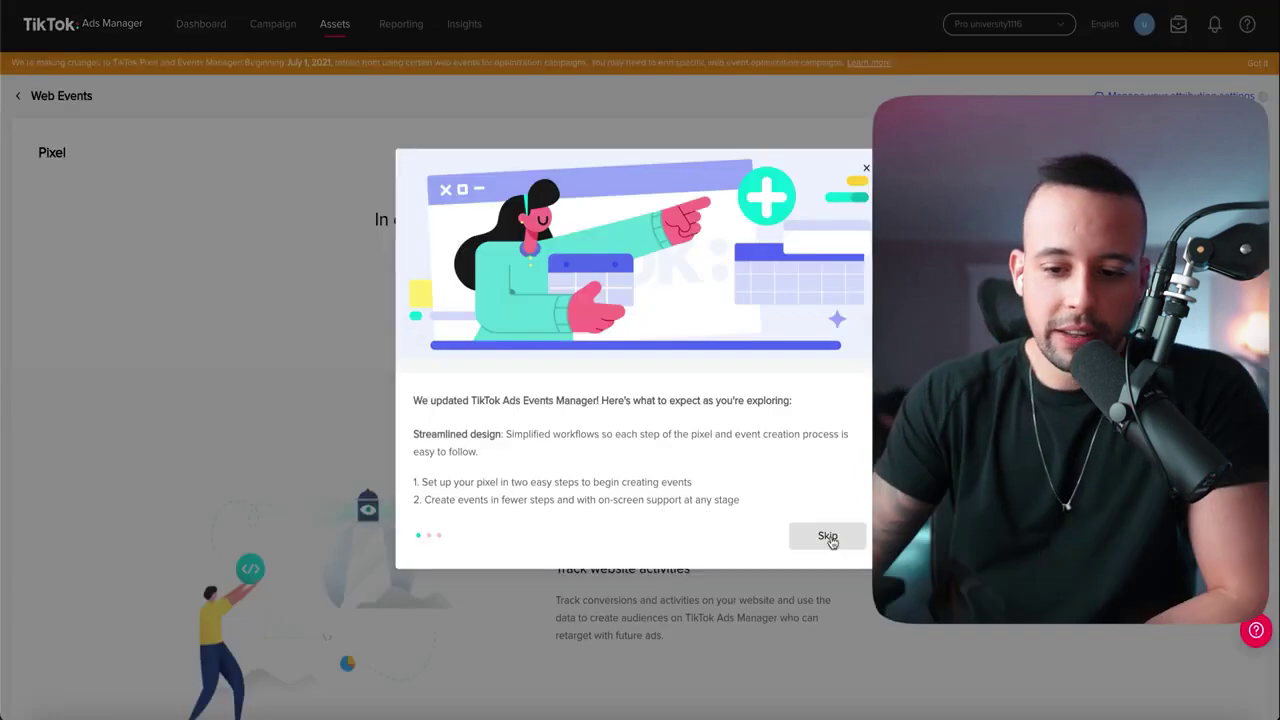
click(815, 536)
click(640, 266)
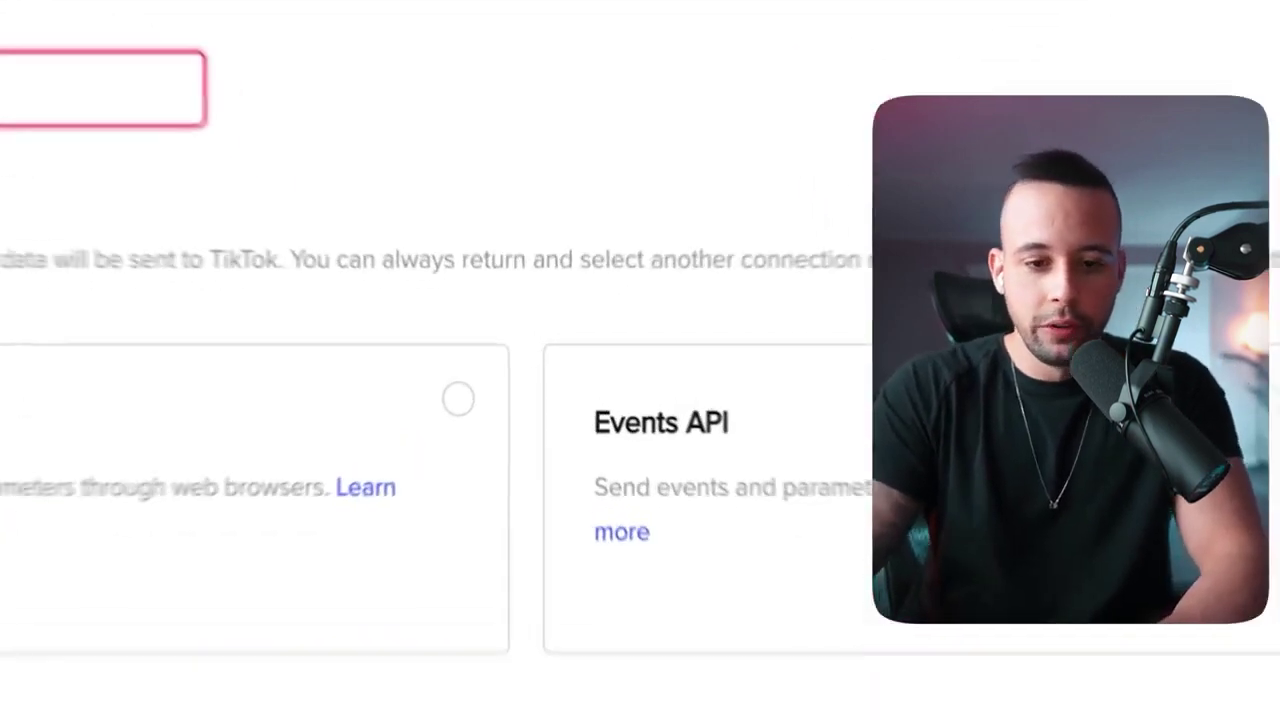
Step: Connect through TikTok Pixel with manual setup and Custom Code, and copy the pixel code
click(458, 399)
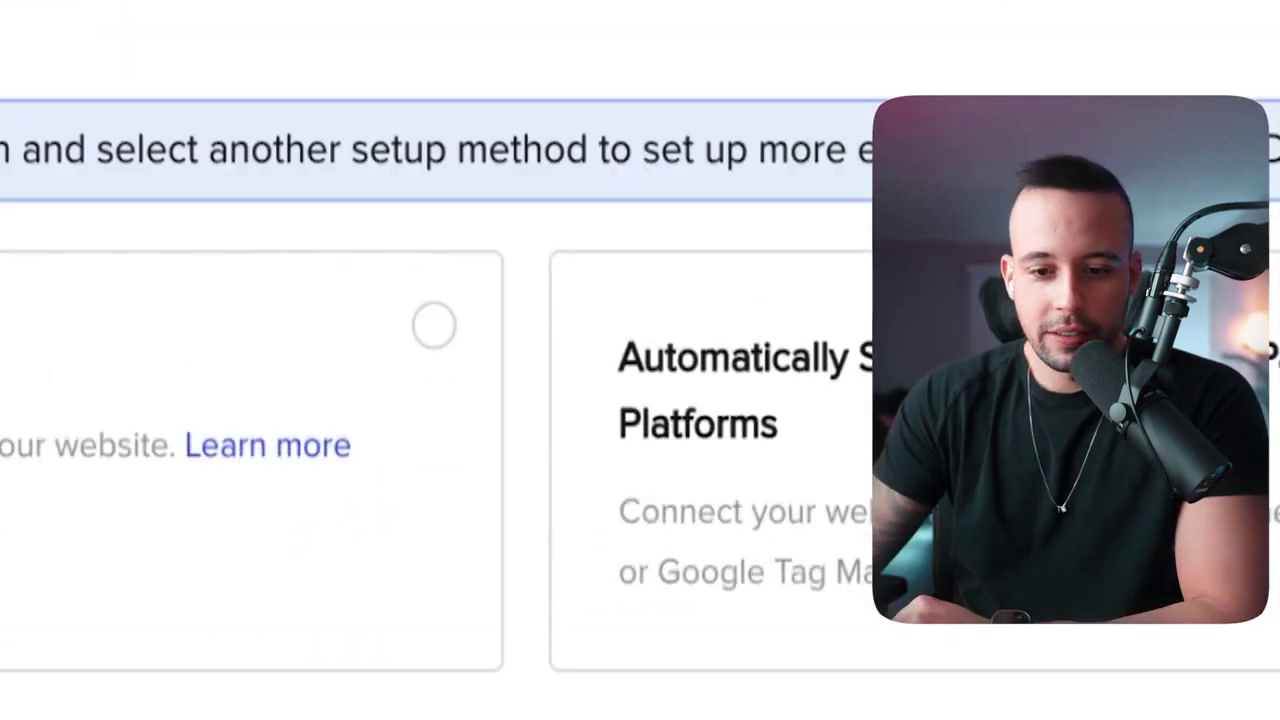
click(445, 331)
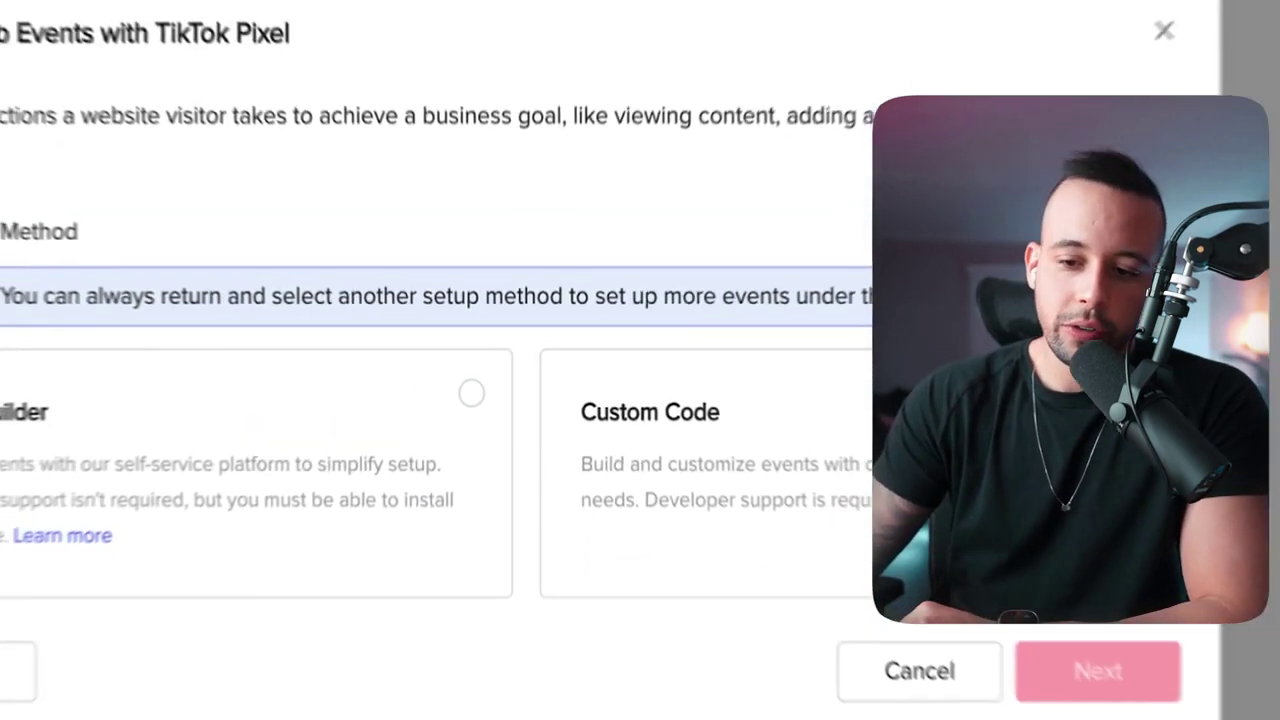
click(700, 450)
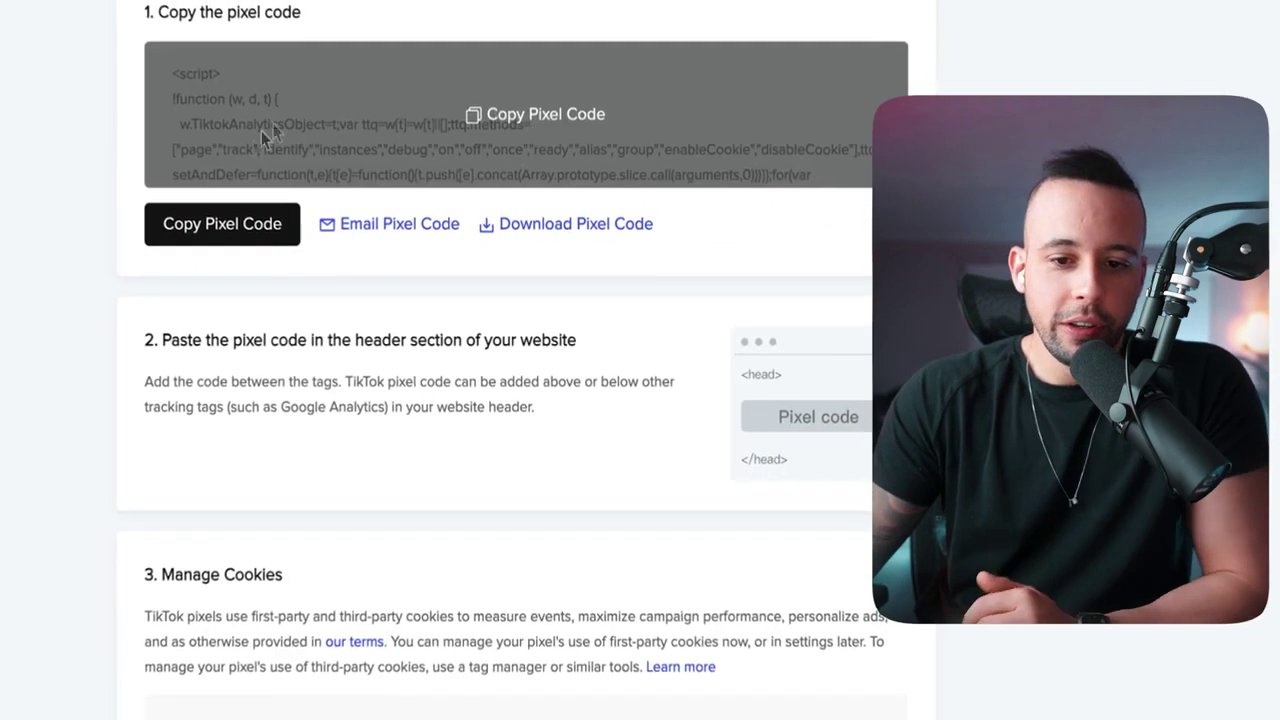
click(222, 230)
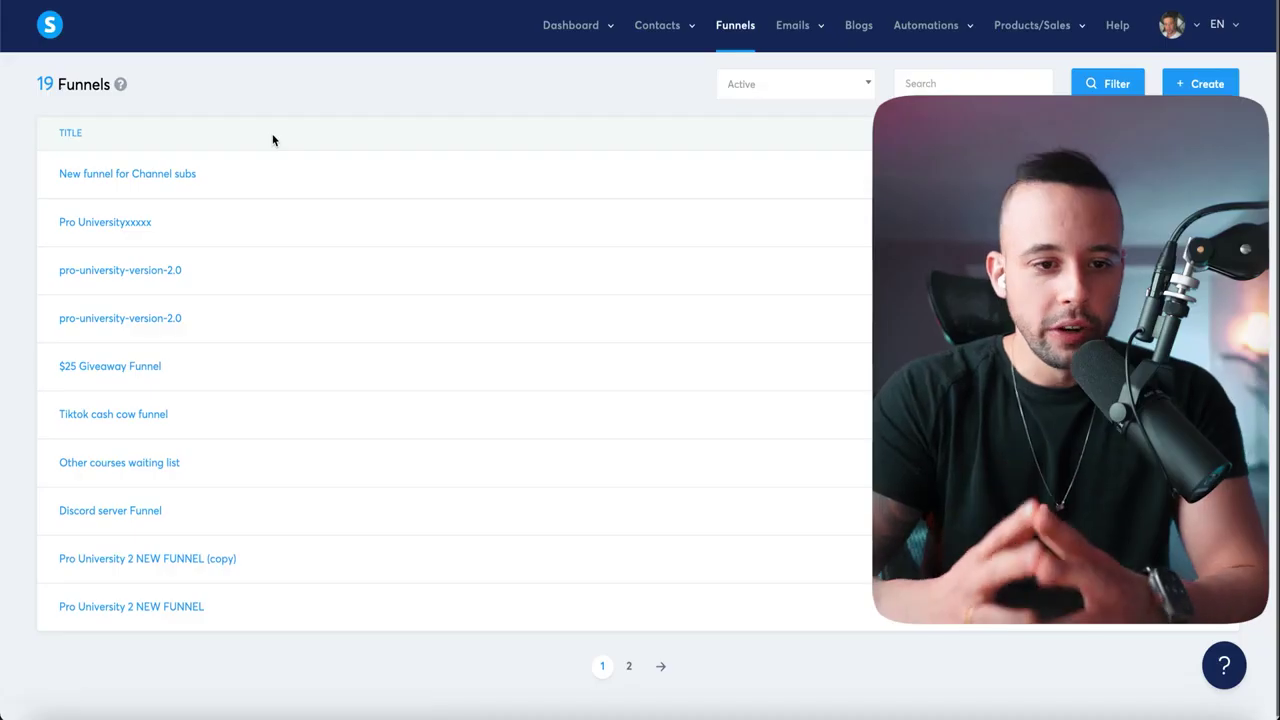
Step: Open the Pro University funnel in Systeme.io and edit its third sales page, named Pro University
mouse_move(780, 35)
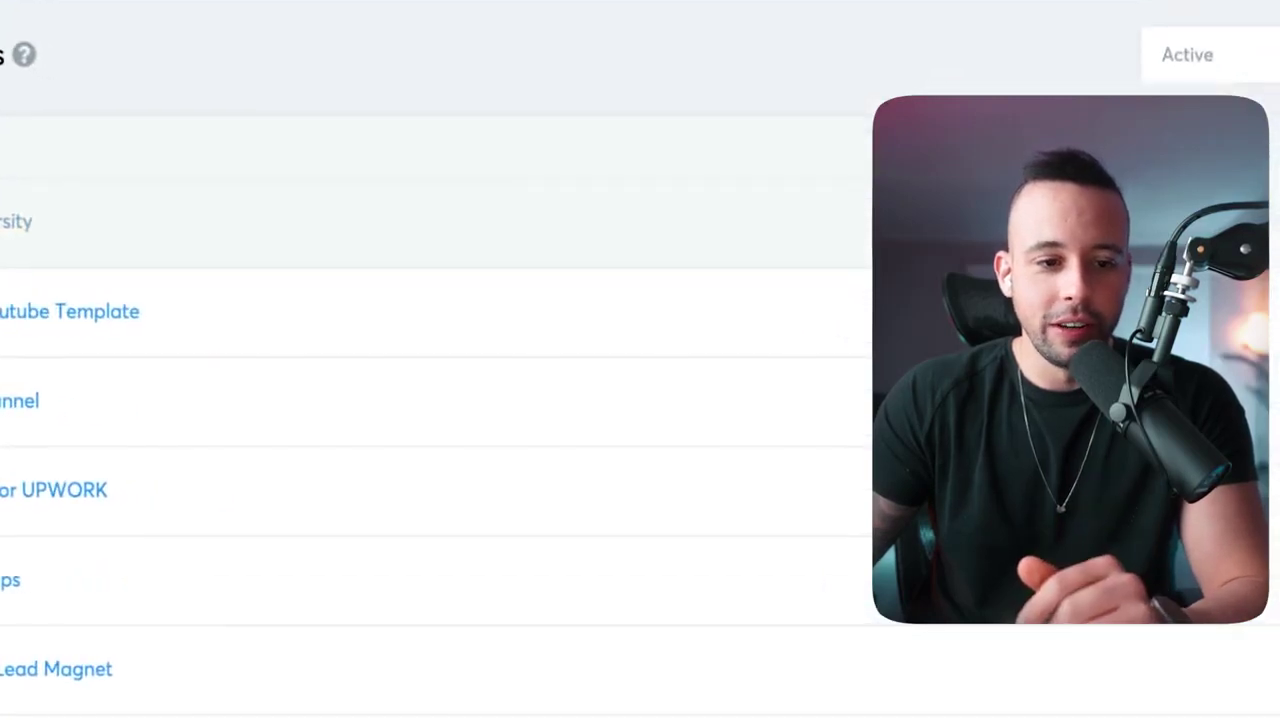
click(58, 250)
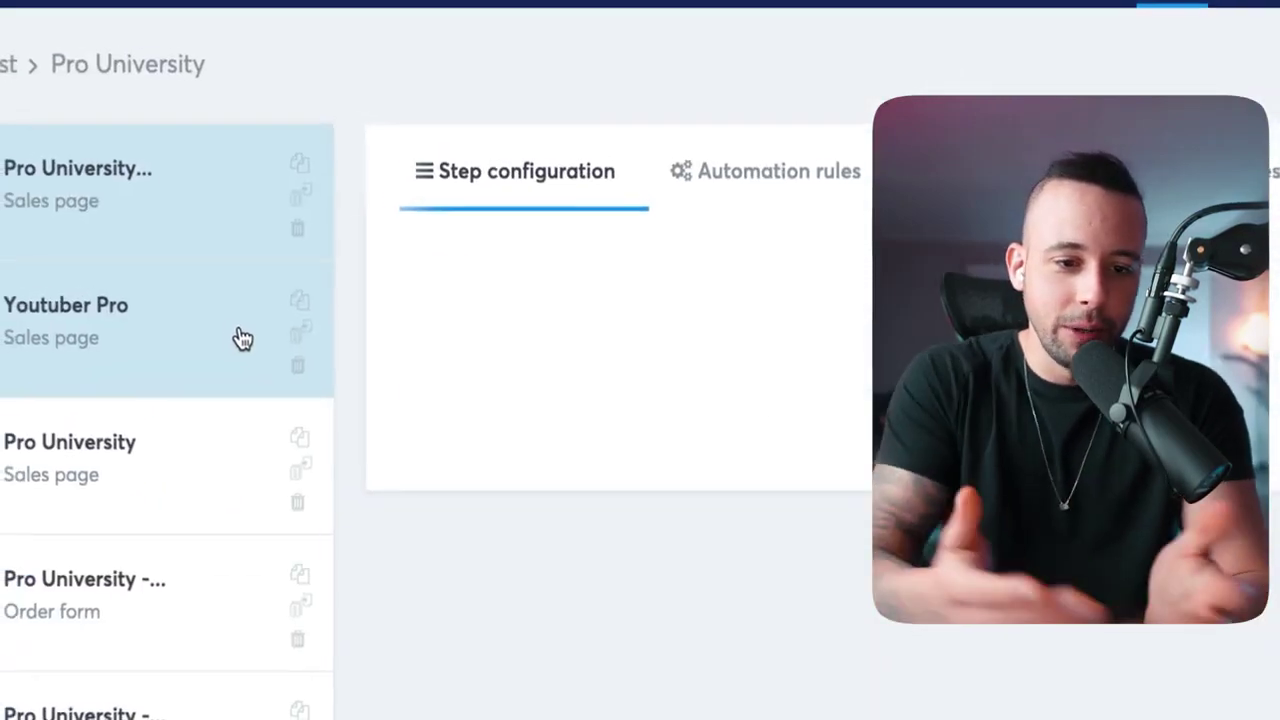
click(150, 455)
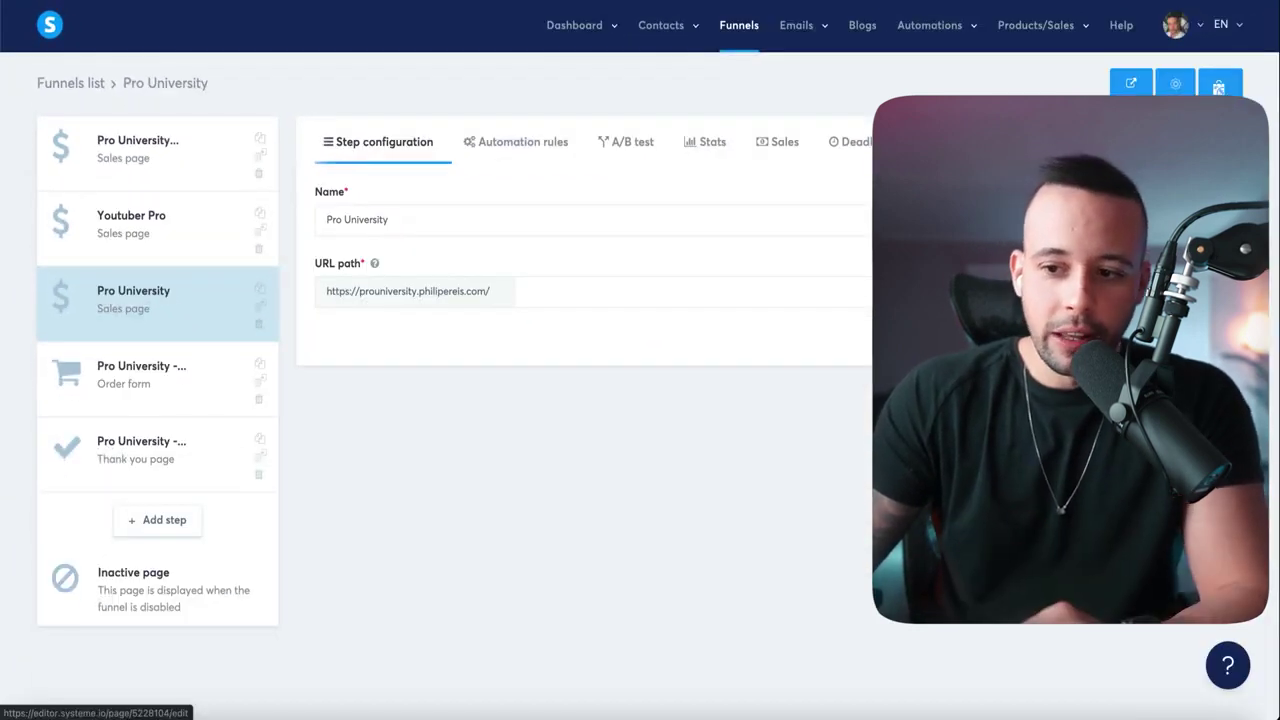
click(1219, 84)
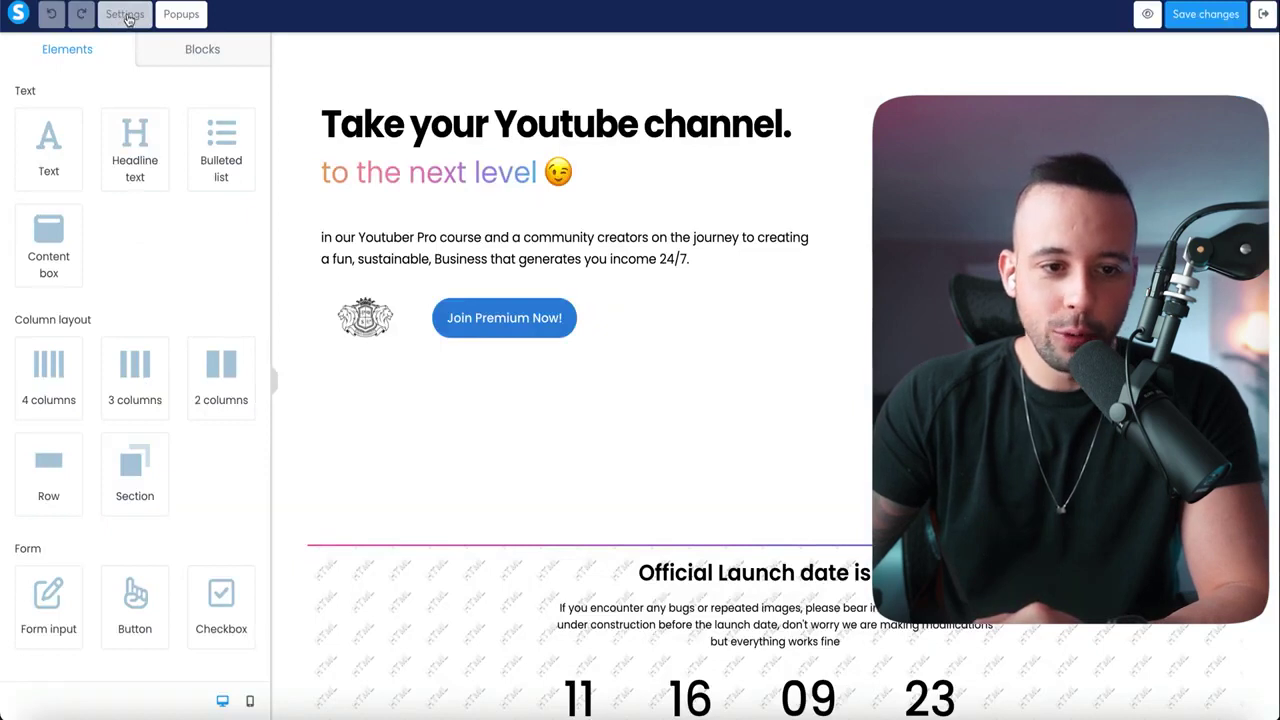
Step: Open the page's header code from the Tracking section of its settings
click(128, 18)
scroll(150, 430, down, 10)
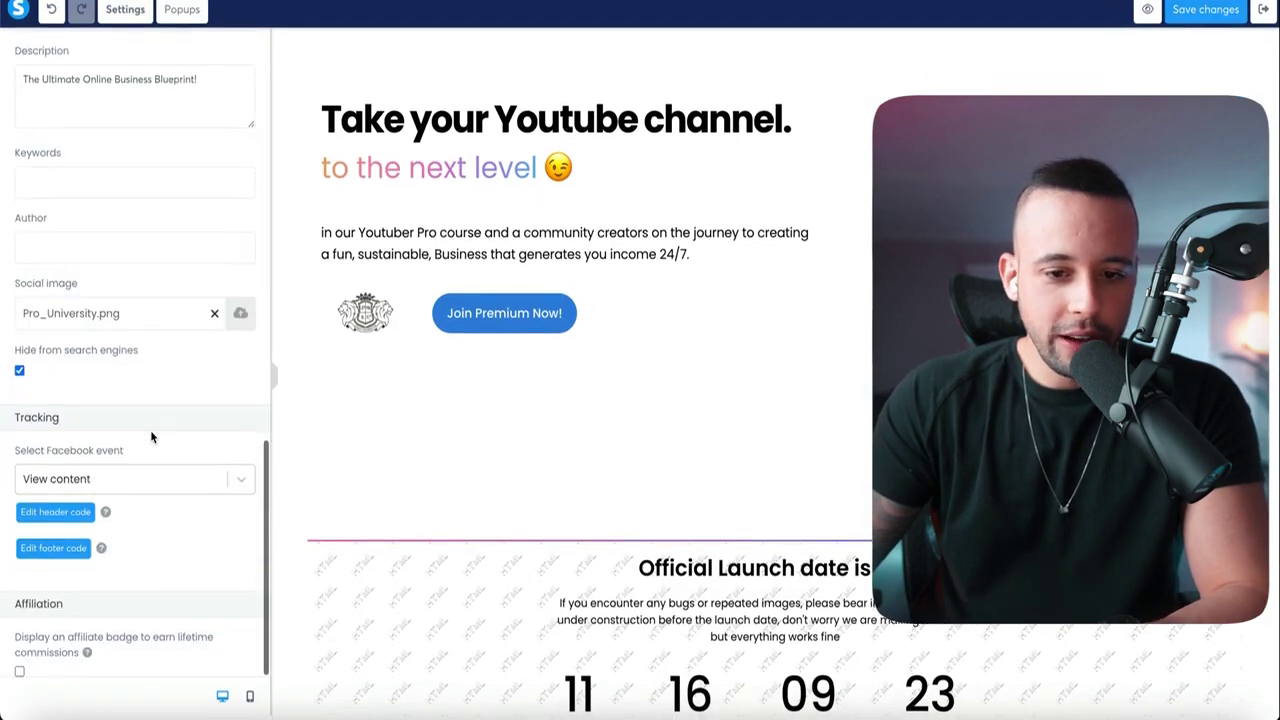
click(55, 517)
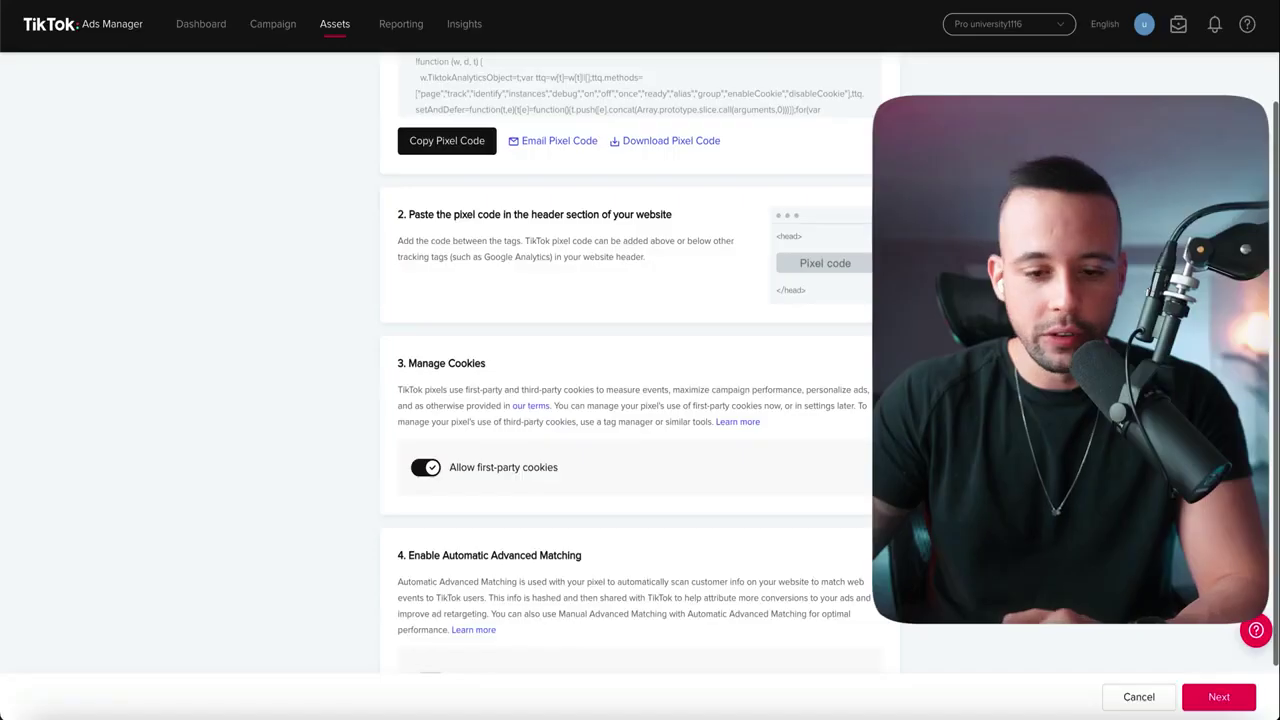
Step: Switch back to TikTok Ads Manager, continue past the pixel code page and refresh the ad group's TikTok Pixel list
scroll(734, 429, down, 3)
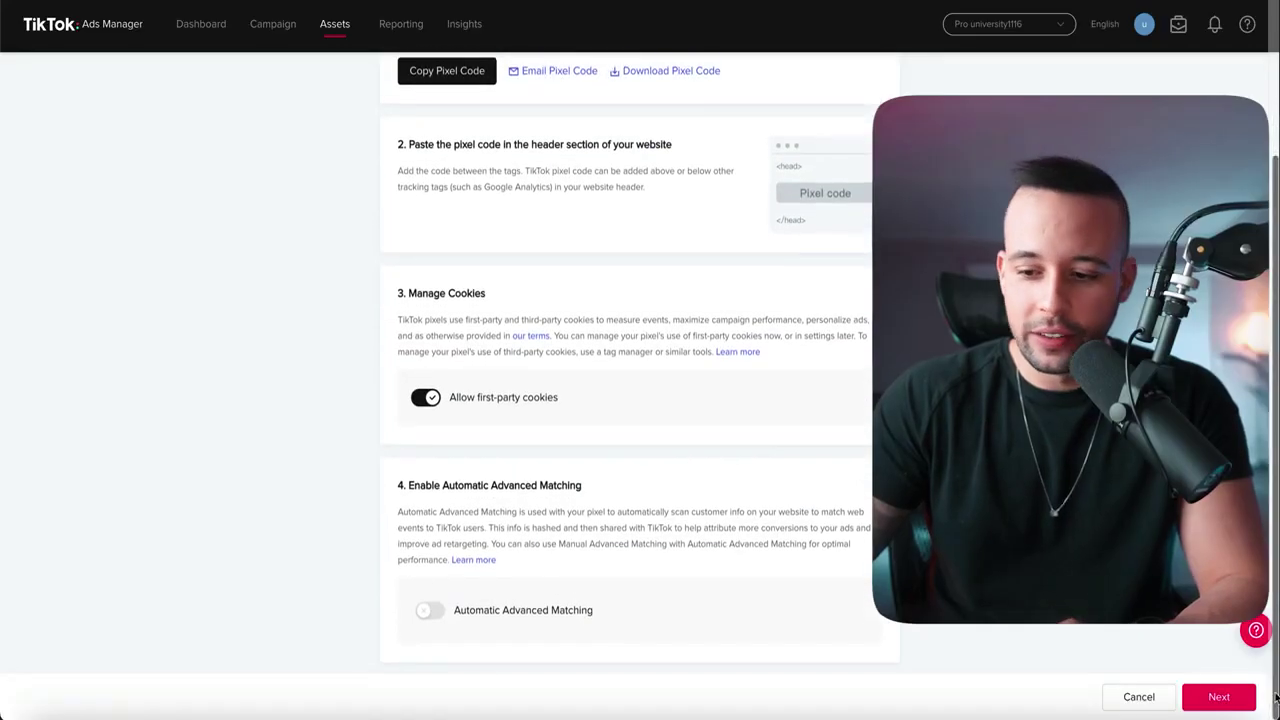
click(1217, 697)
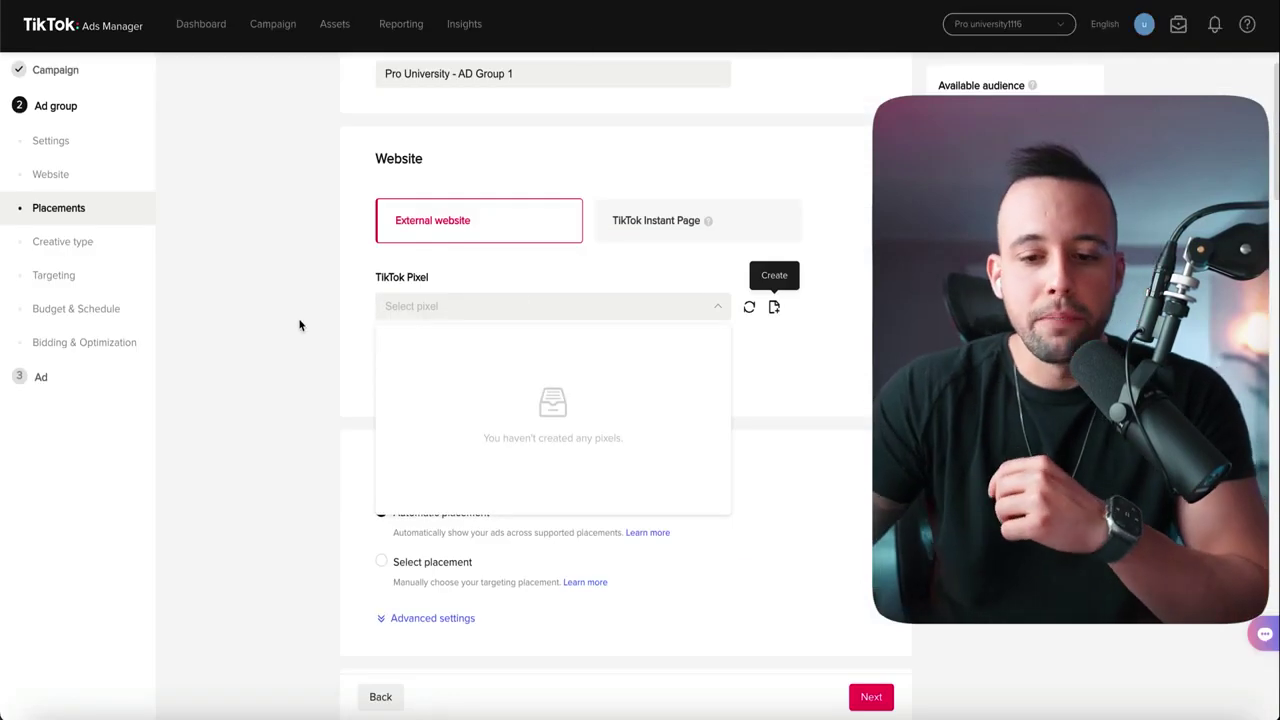
click(295, 317)
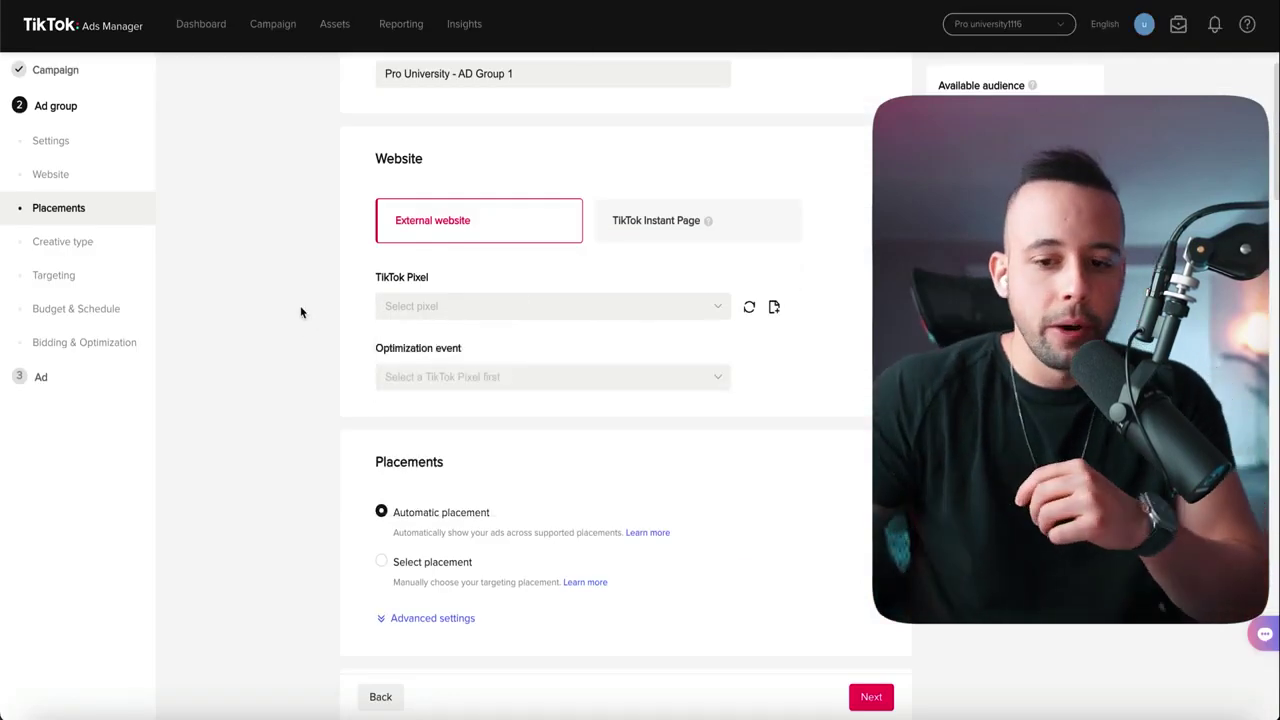
click(749, 307)
click(749, 307)
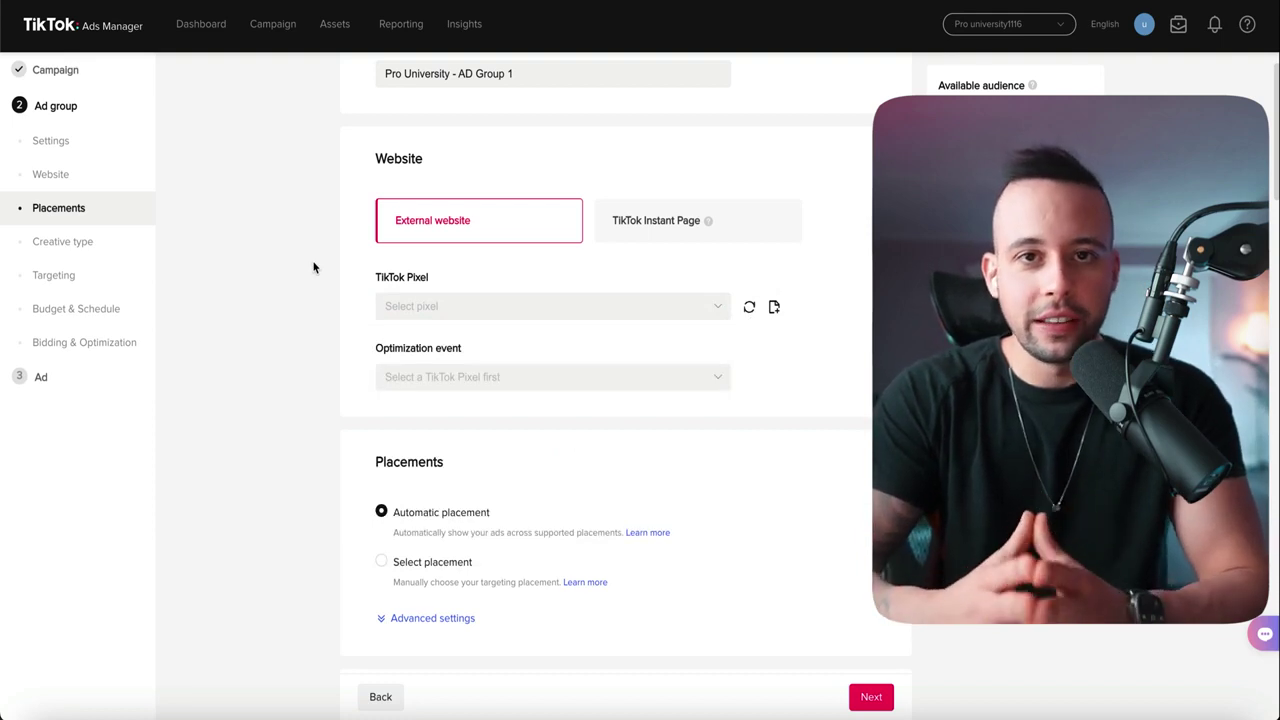
Step: Use Select placement for the ad group and keep only TikTok, excluding News feed app series and Pangle
scroll(313, 267, down, 3)
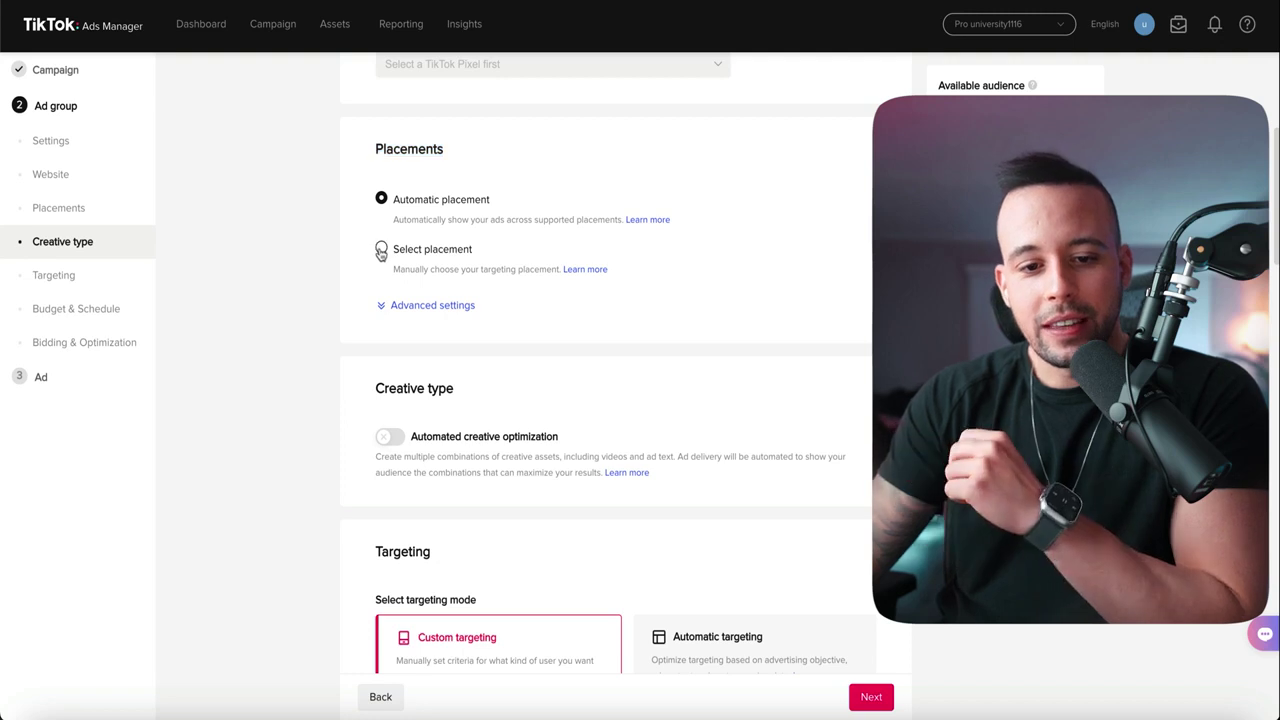
click(381, 251)
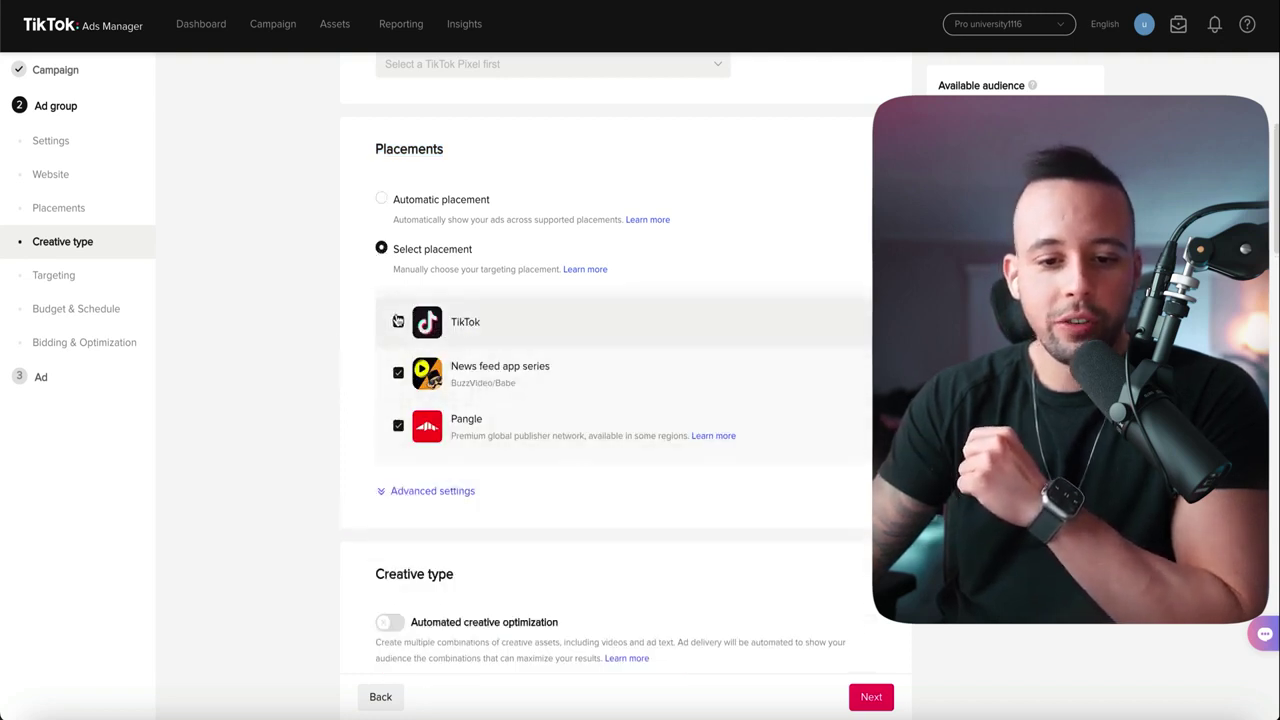
click(398, 372)
click(398, 425)
scroll(294, 420, down, 1)
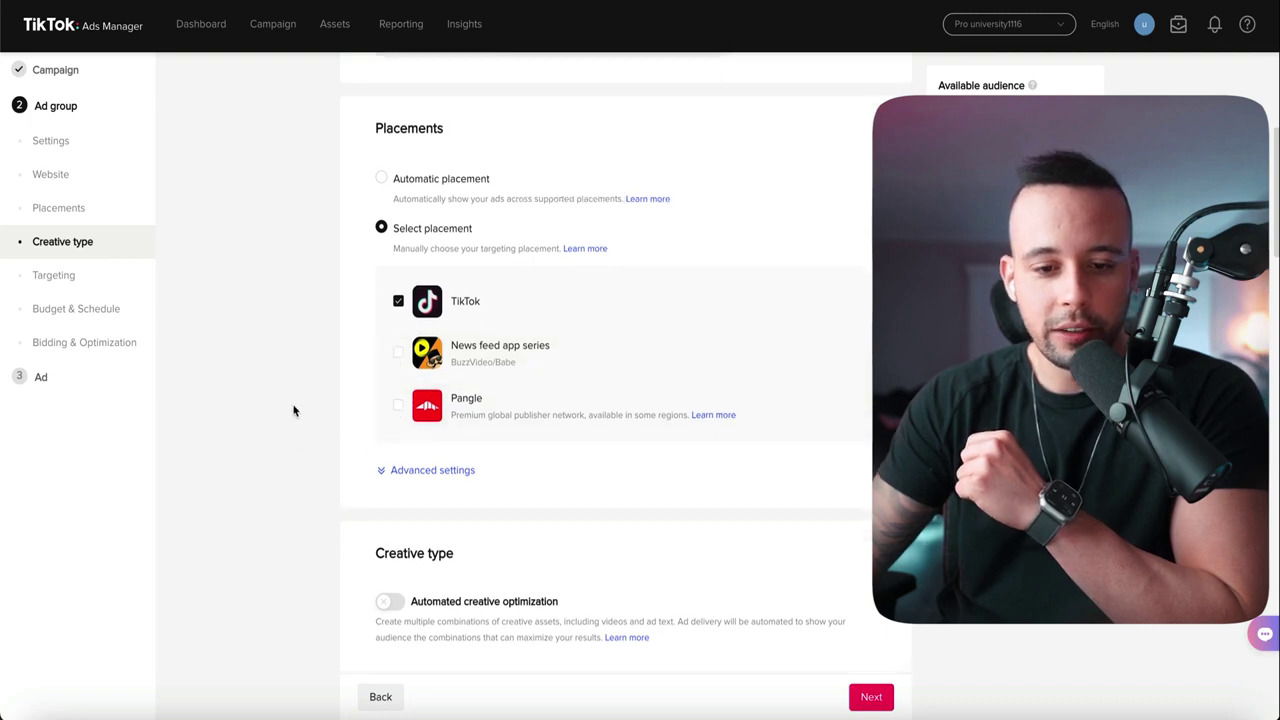
Step: Limit the ad group's age targeting to 18-24, 25-34, 35-44, 45-54 and 55+
scroll(303, 420, down, 4)
triple_click(496, 182)
click(497, 182)
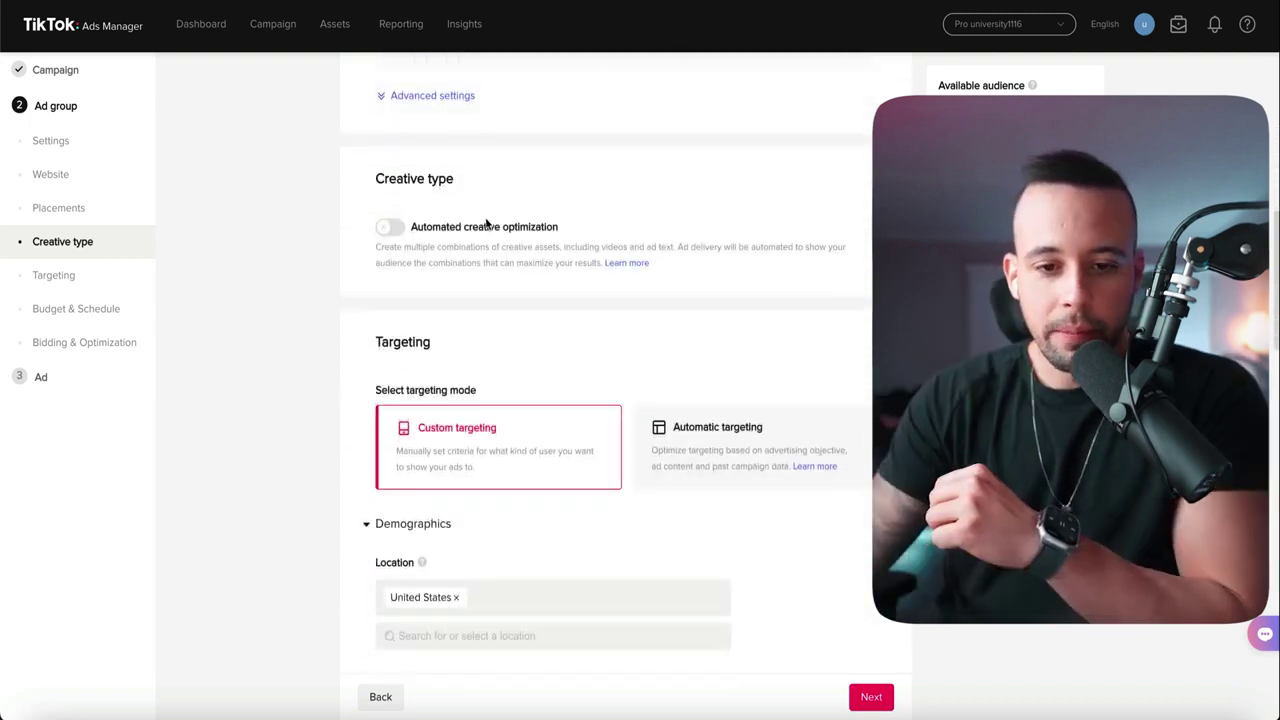
scroll(521, 185, down, 3)
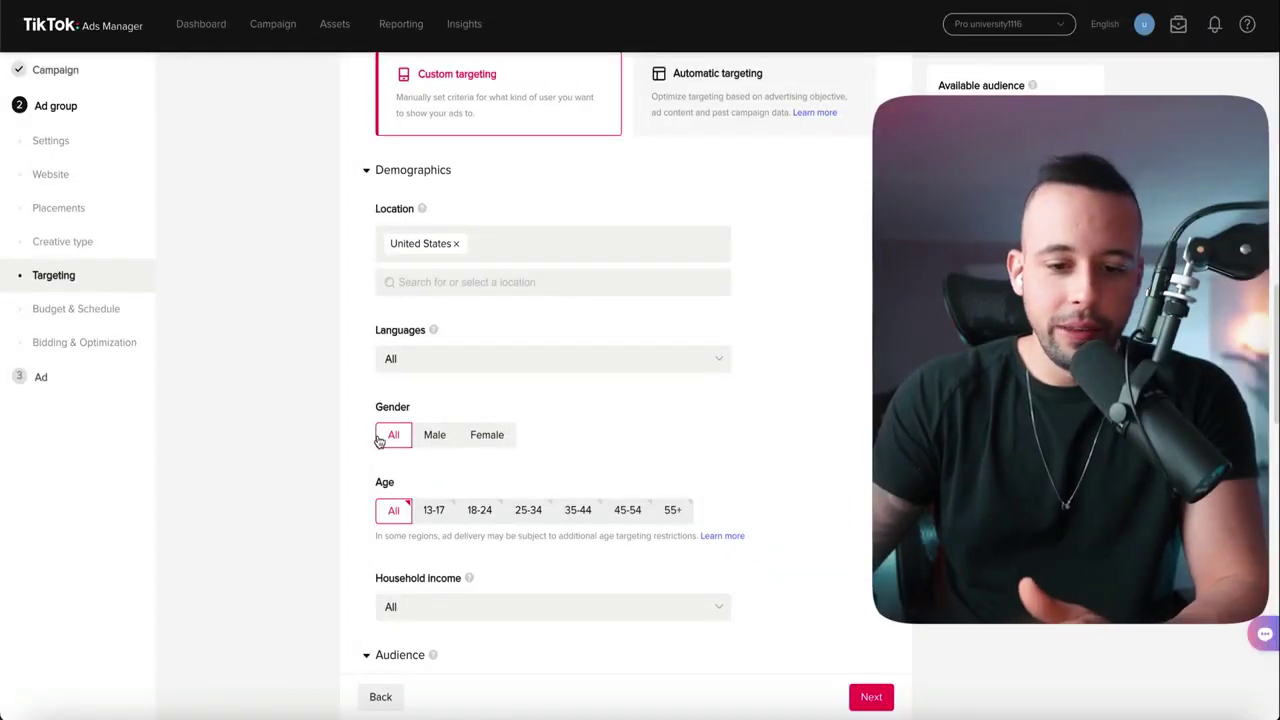
scroll(440, 437, down, 2)
click(475, 368)
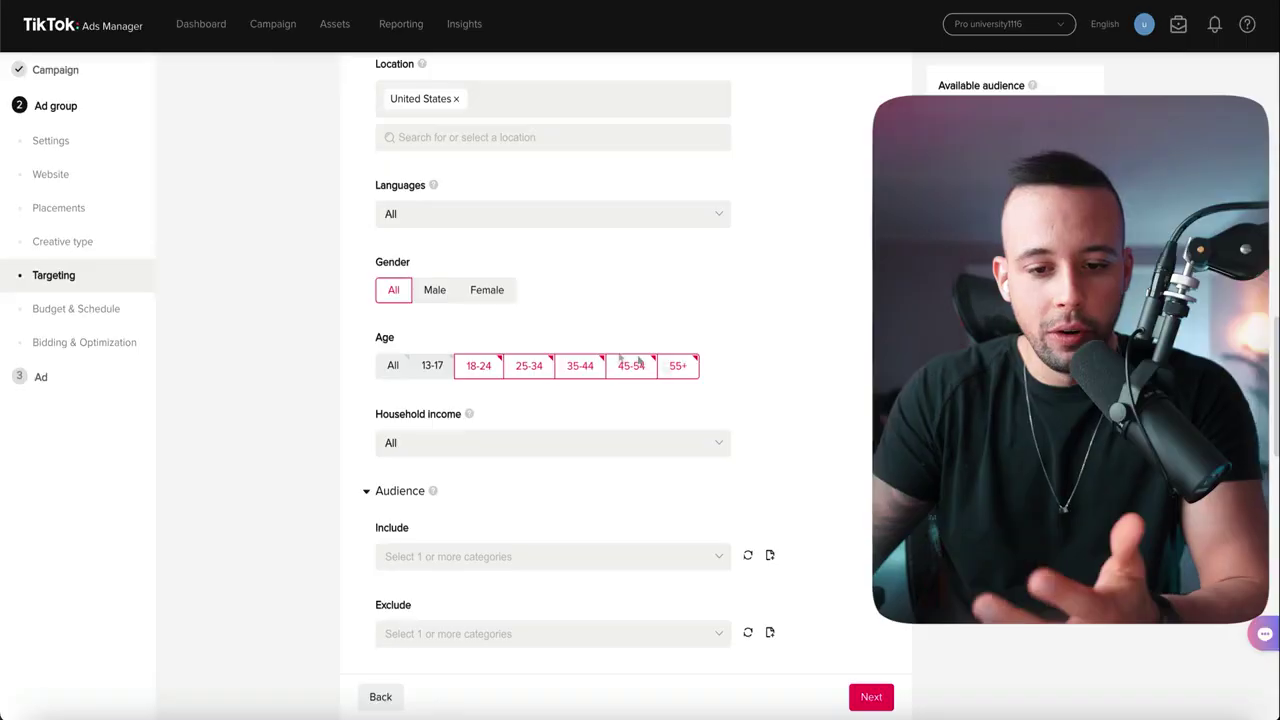
scroll(386, 330, down, 4)
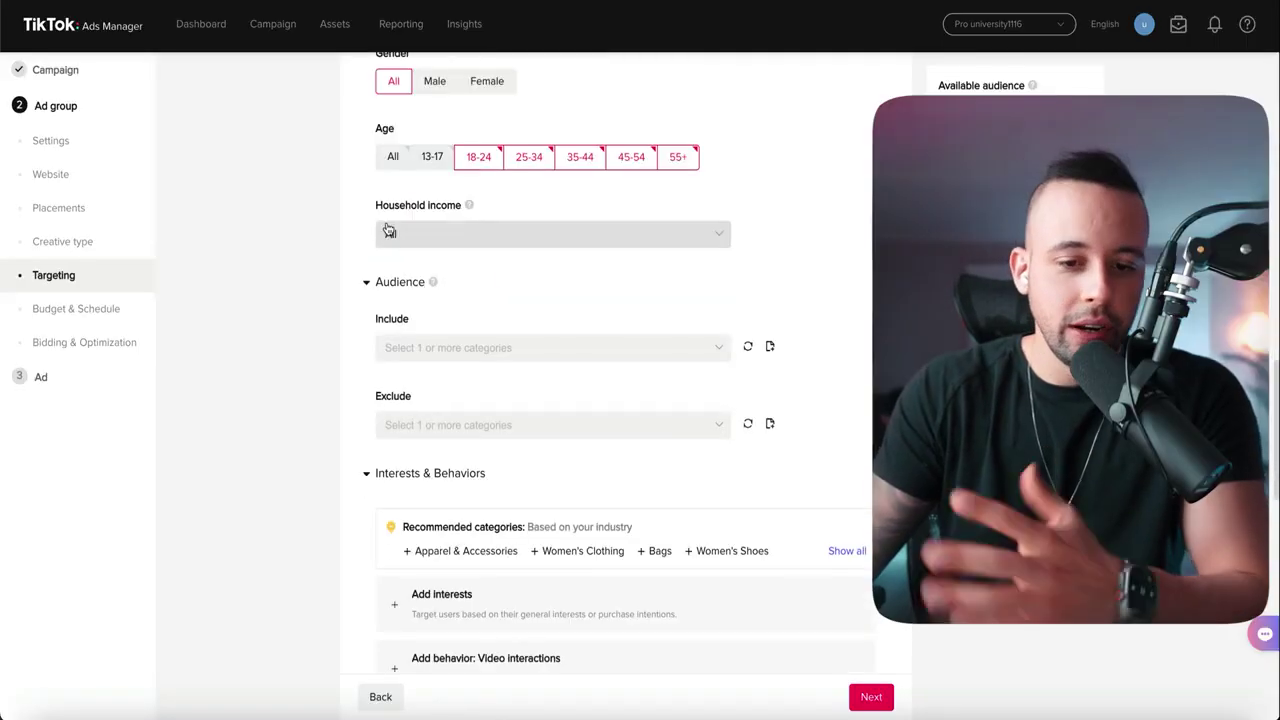
scroll(420, 353, down, 3)
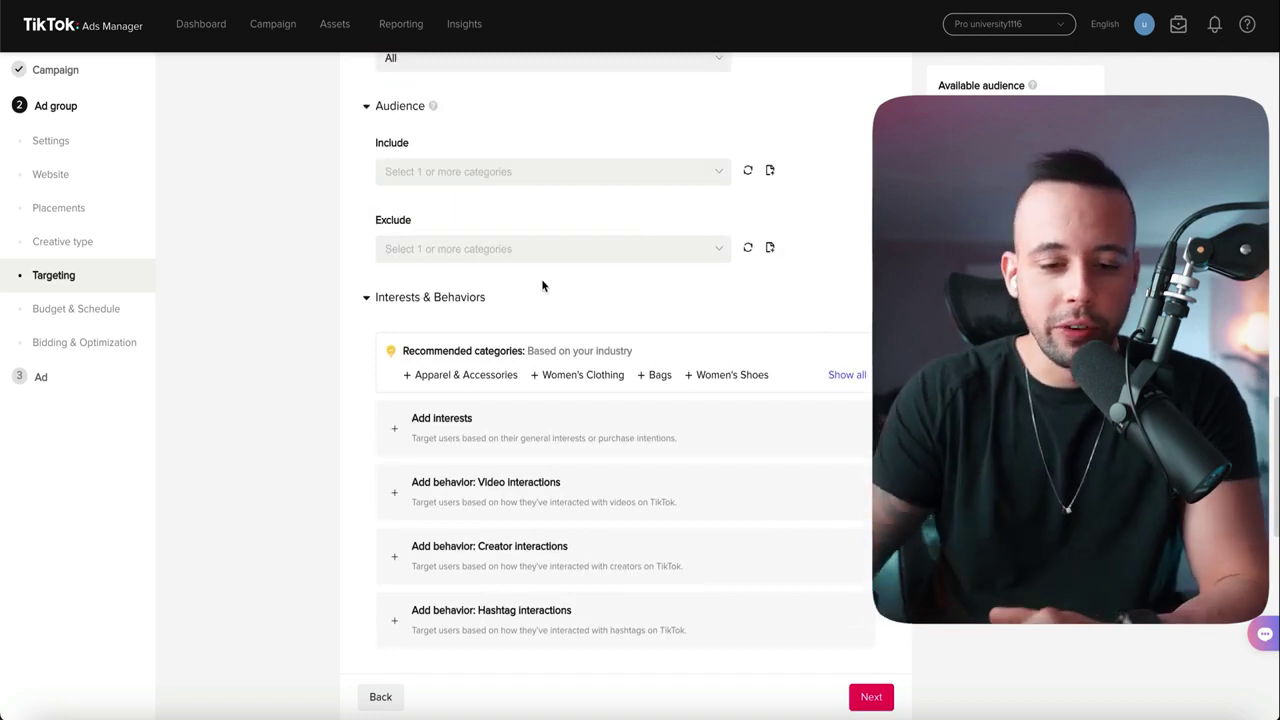
scroll(542, 286, down, 5)
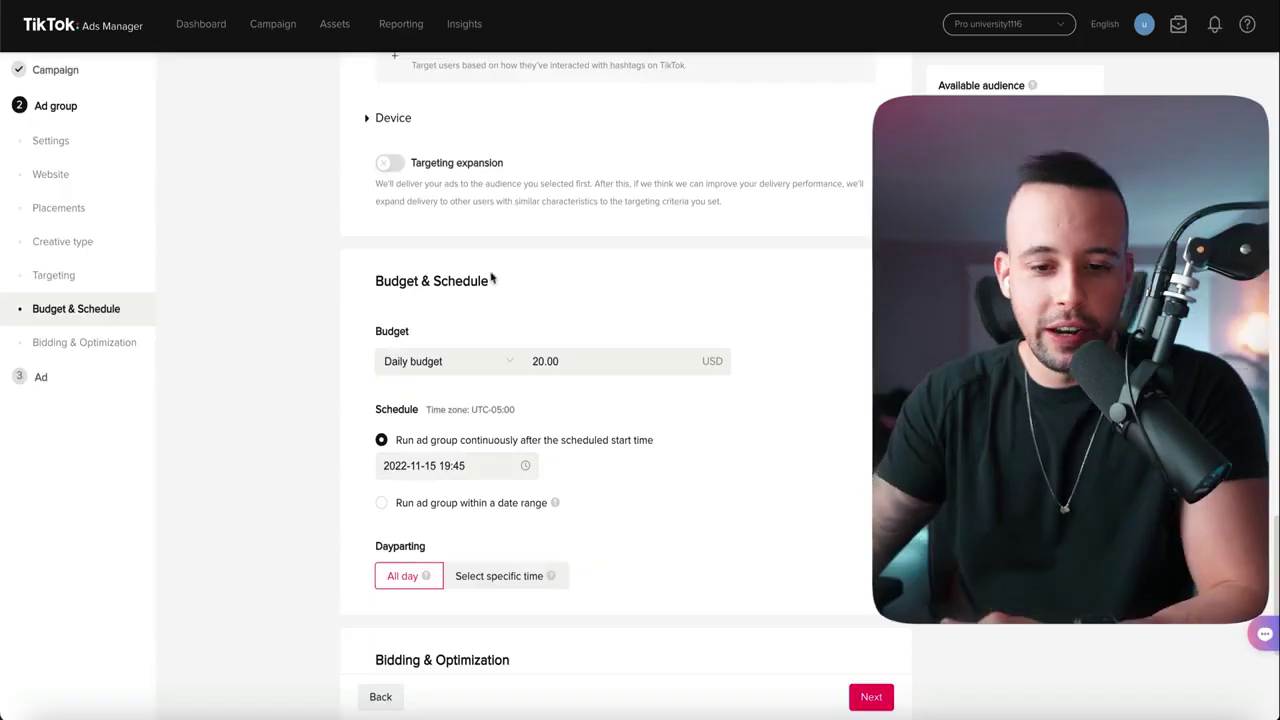
scroll(491, 340, down, 3)
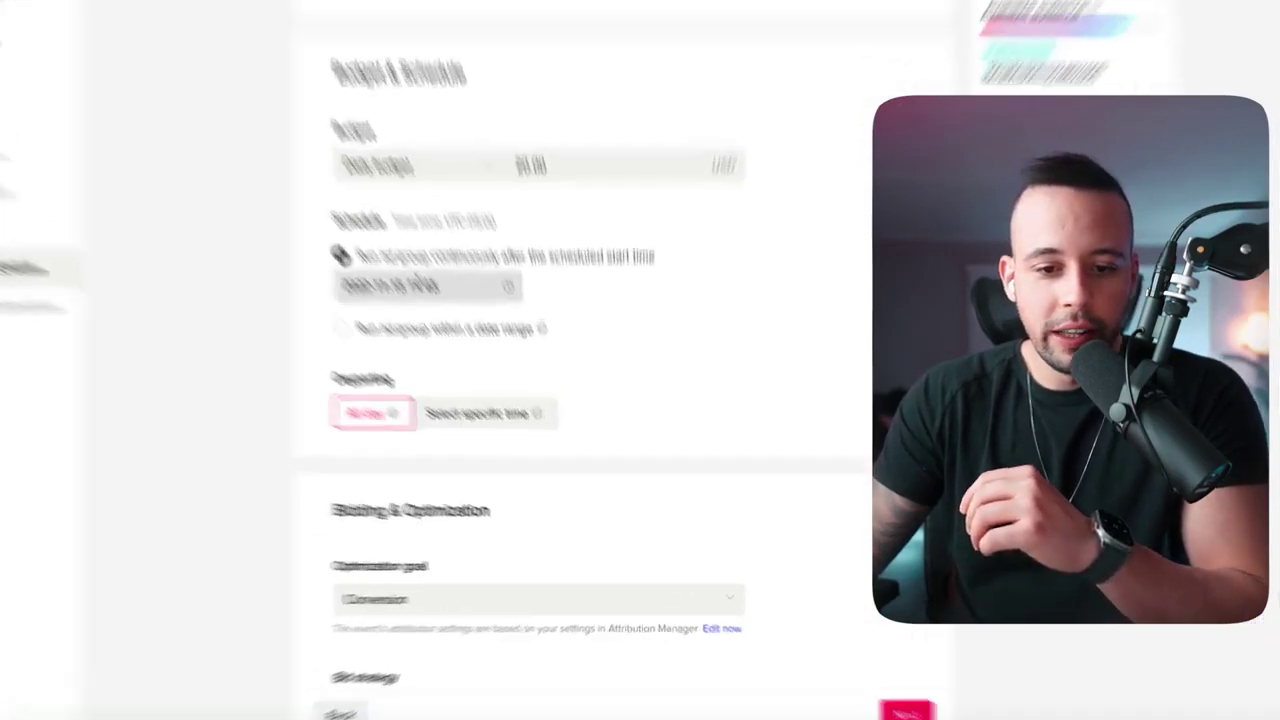
click(446, 324)
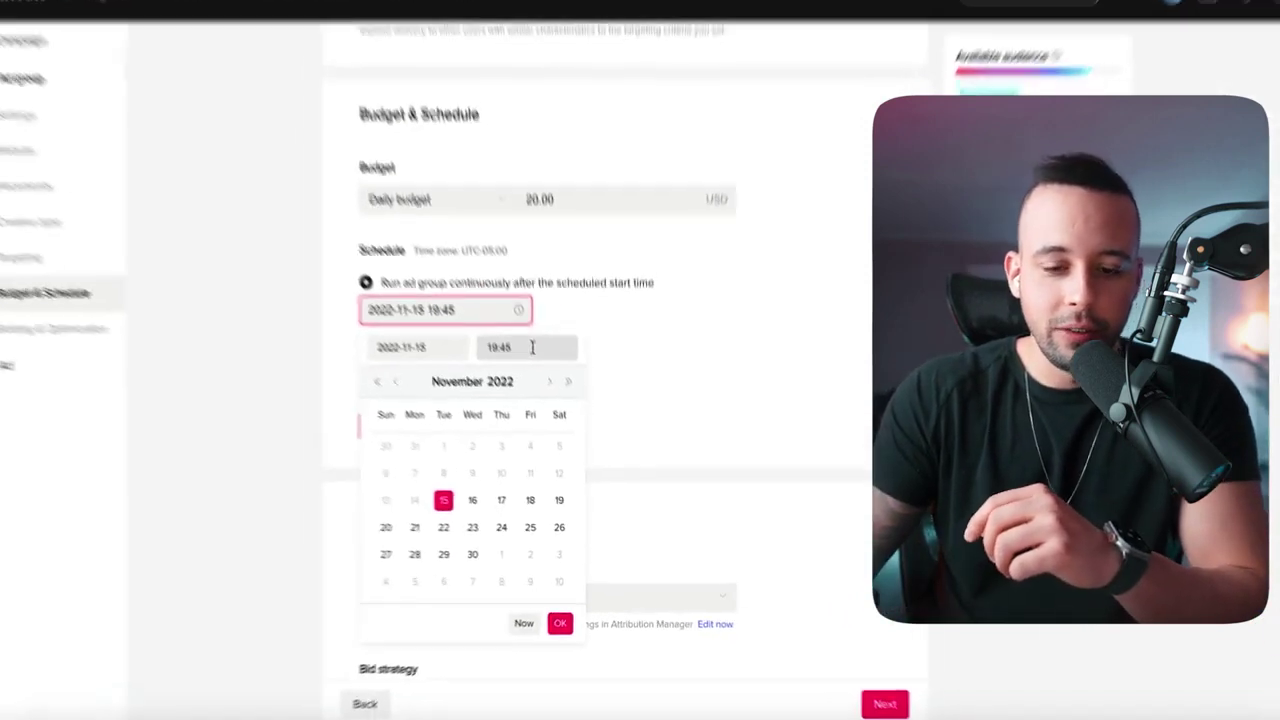
click(532, 347)
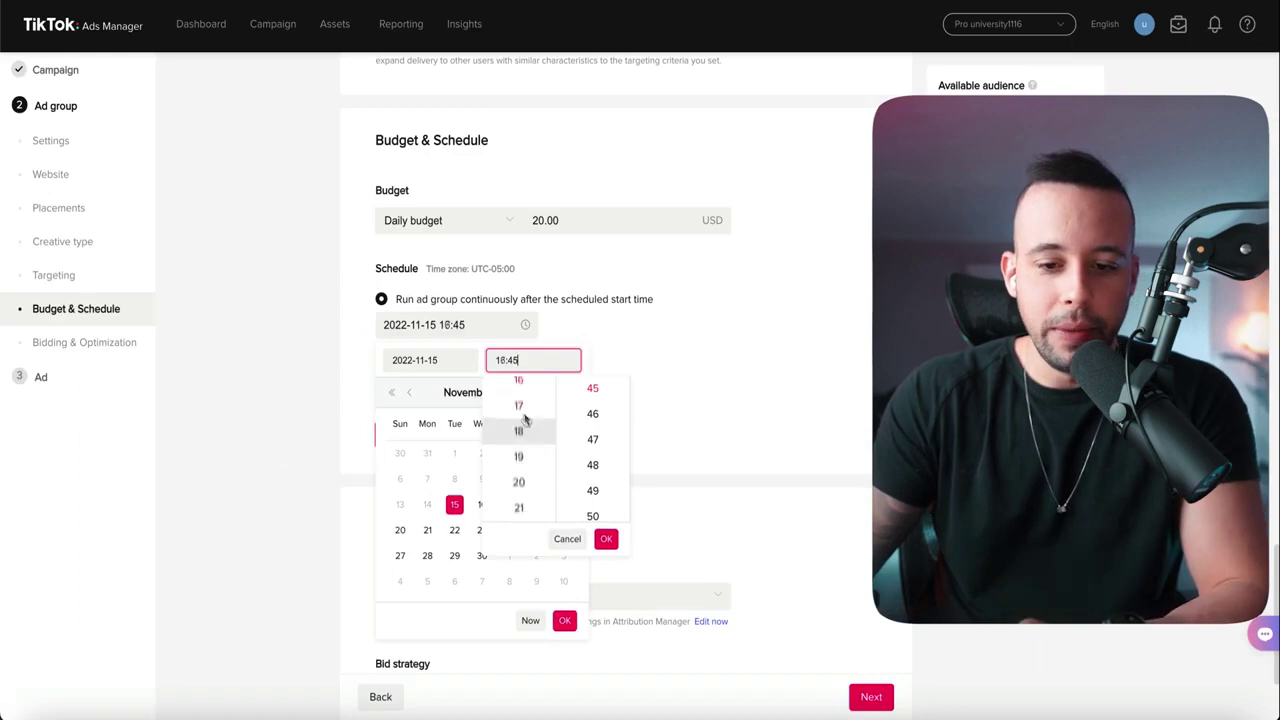
click(602, 376)
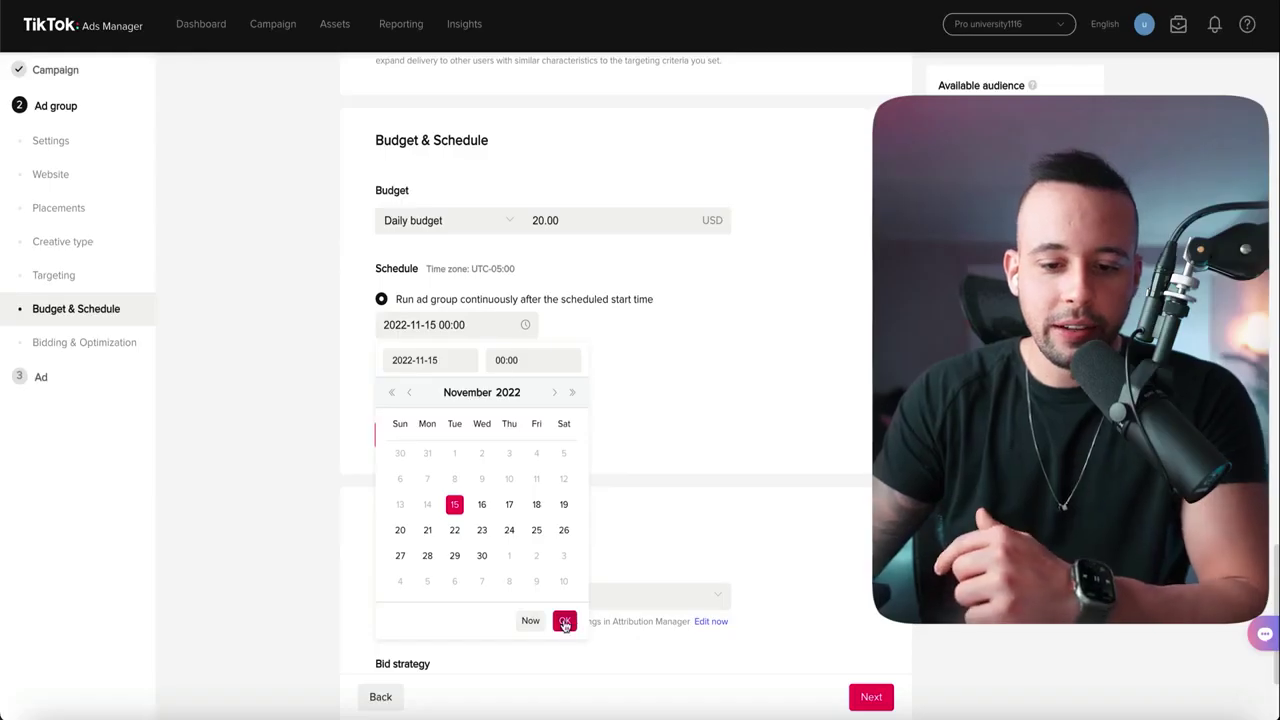
click(564, 622)
scroll(669, 414, down, 2)
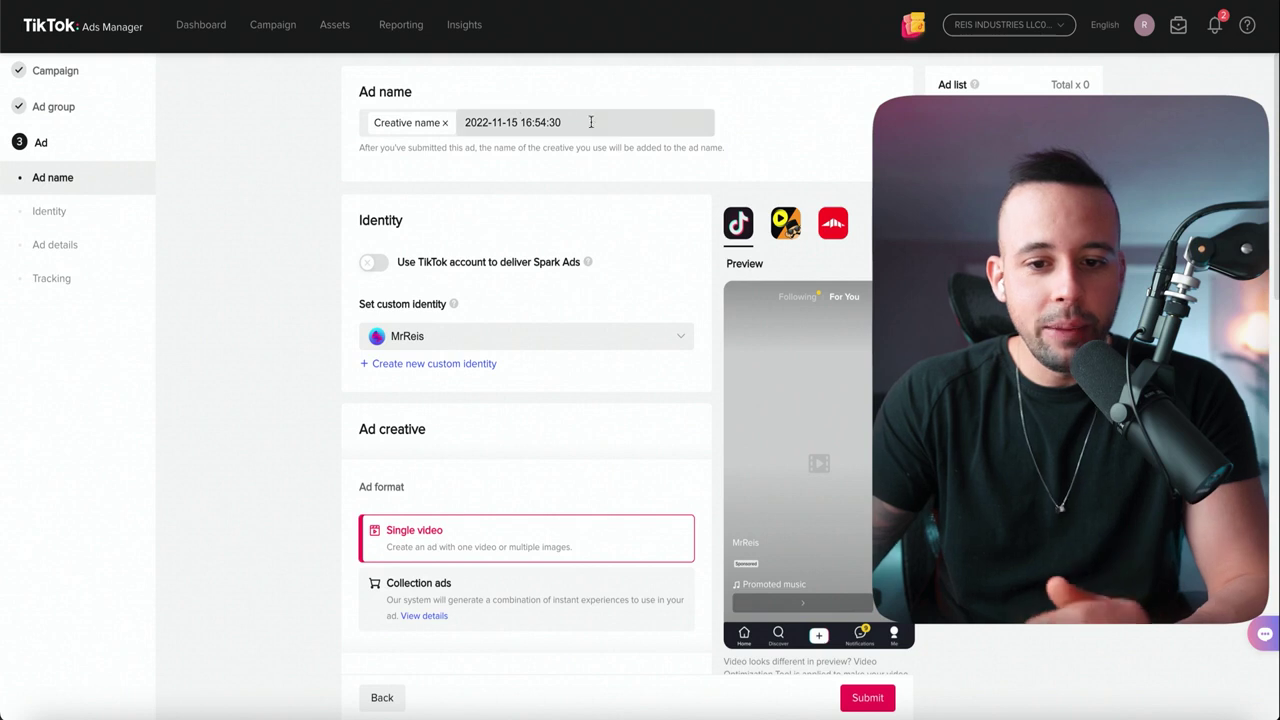
Step: Name the ad "Pro University ad Creative" and add "video affiliates video - 01.mp4" from the video library
drag(590, 123, 456, 127)
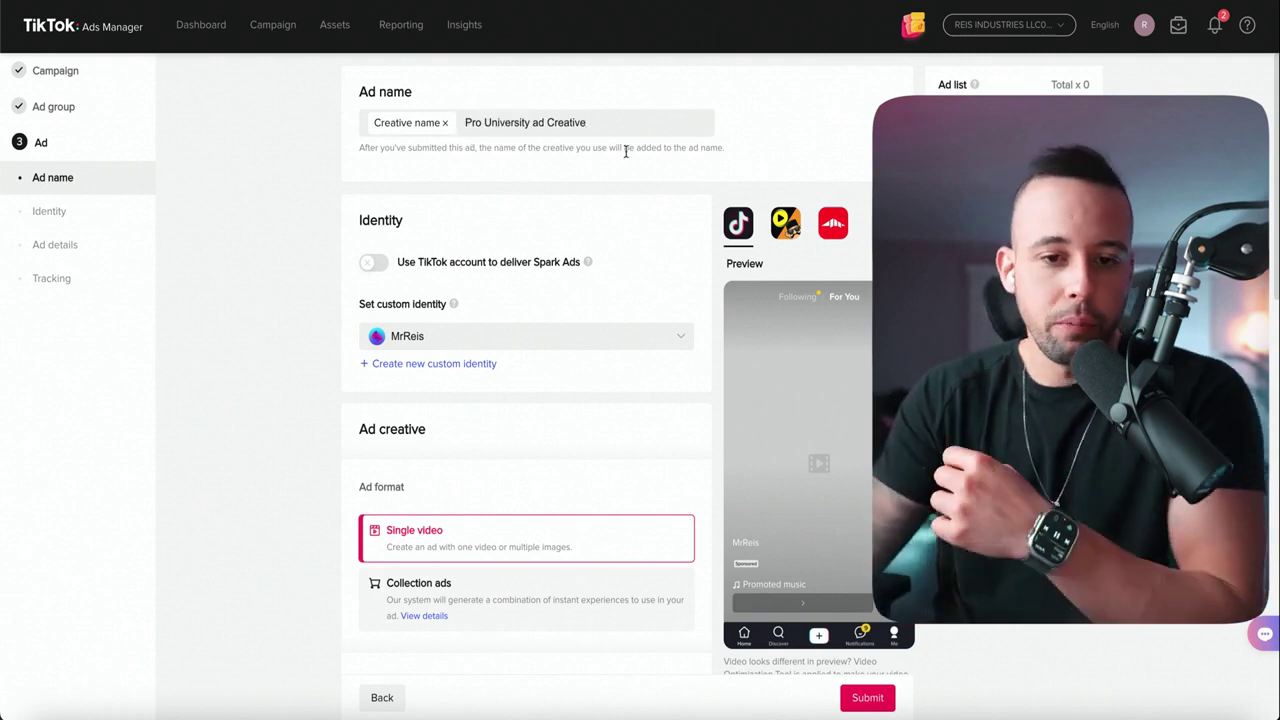
scroll(305, 204, down, 4)
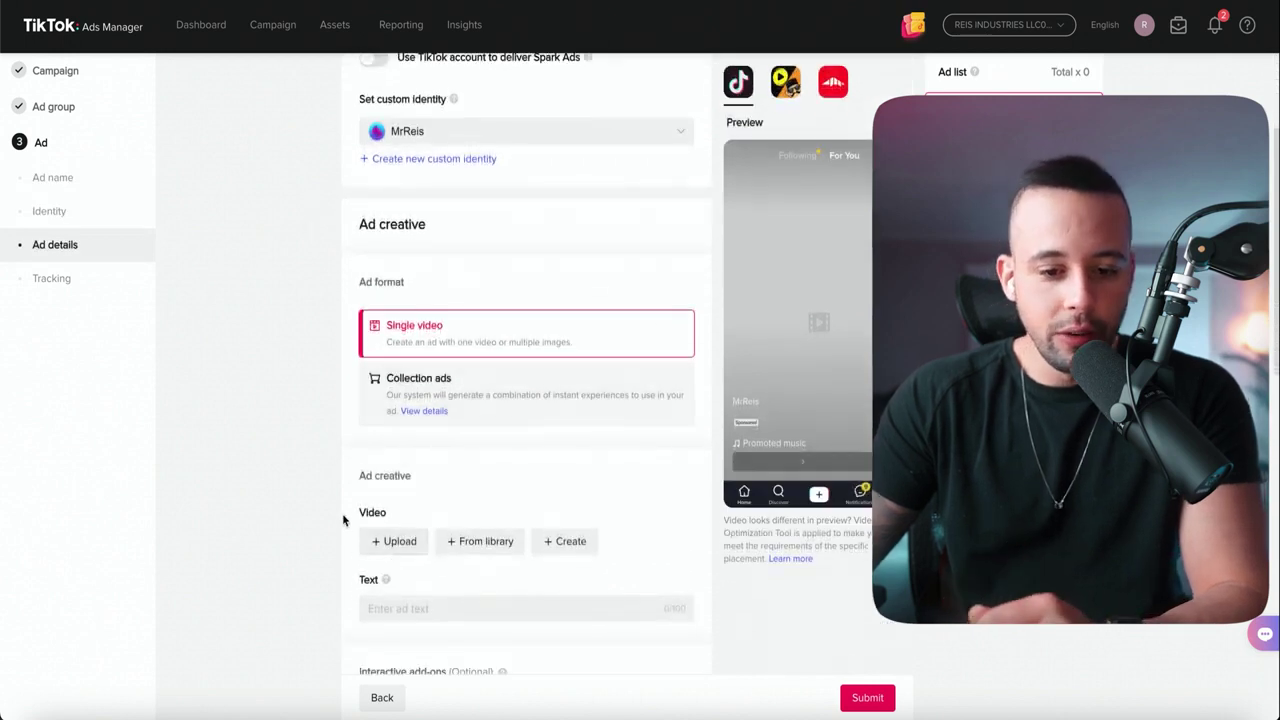
click(478, 541)
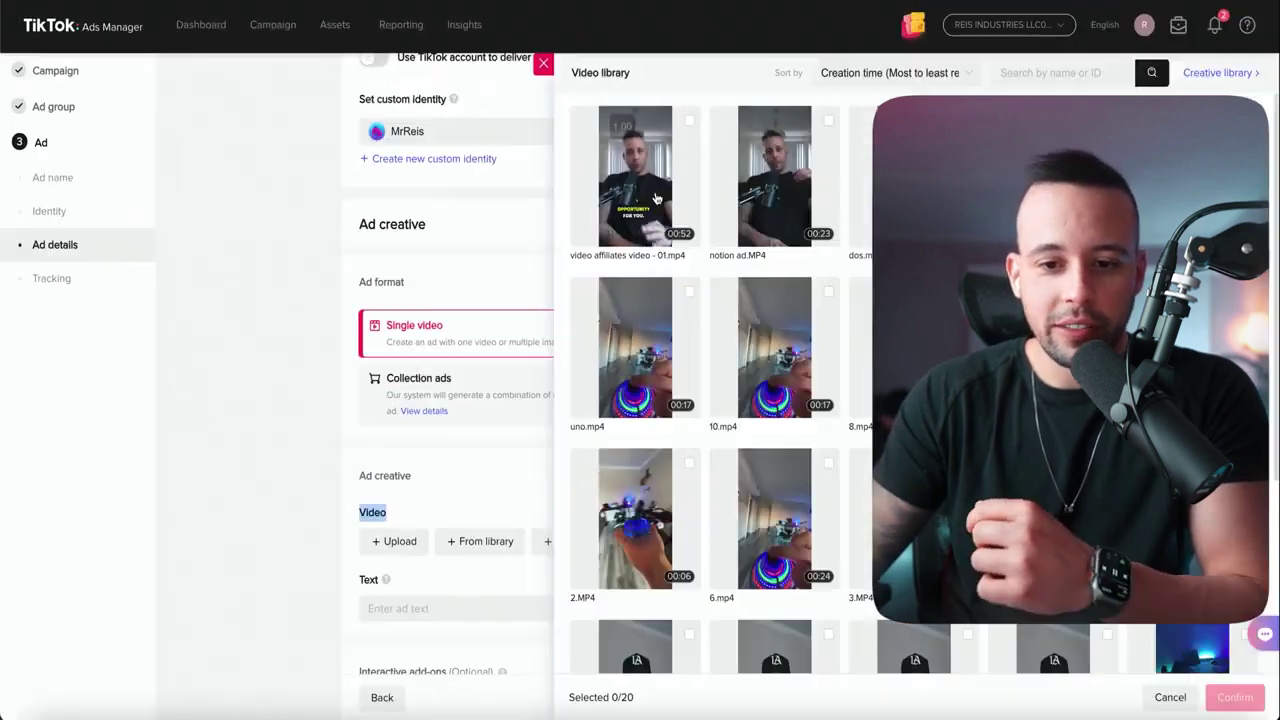
click(657, 332)
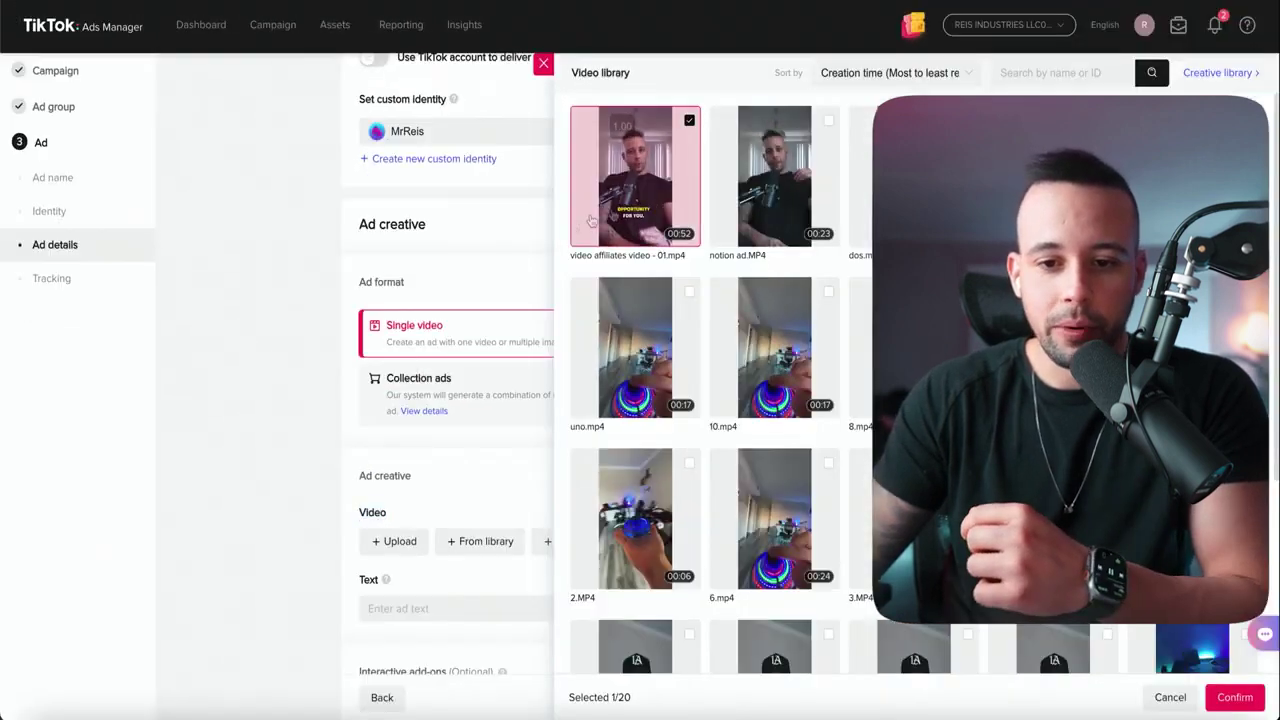
click(1234, 694)
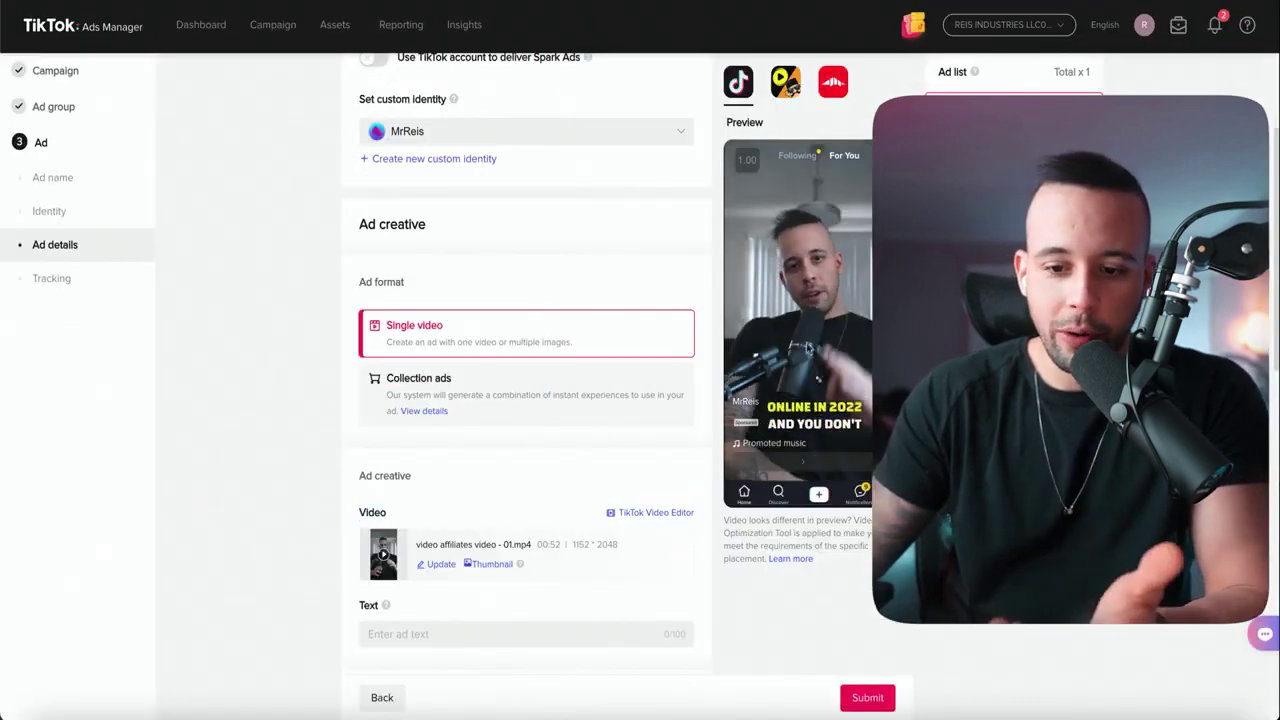
Step: Enter the ad text "Take your youtube channel to the next level!"
scroll(266, 386, down, 4)
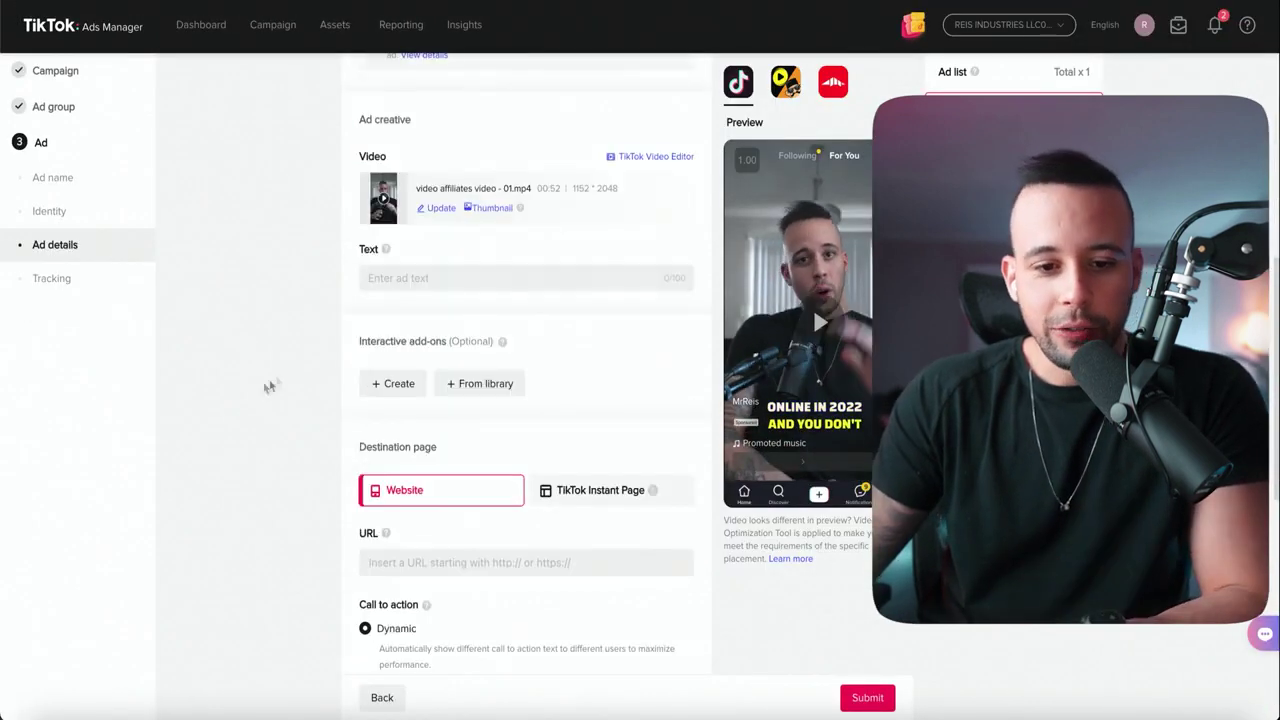
click(392, 279)
text(Take your youtube channel to the next level!)
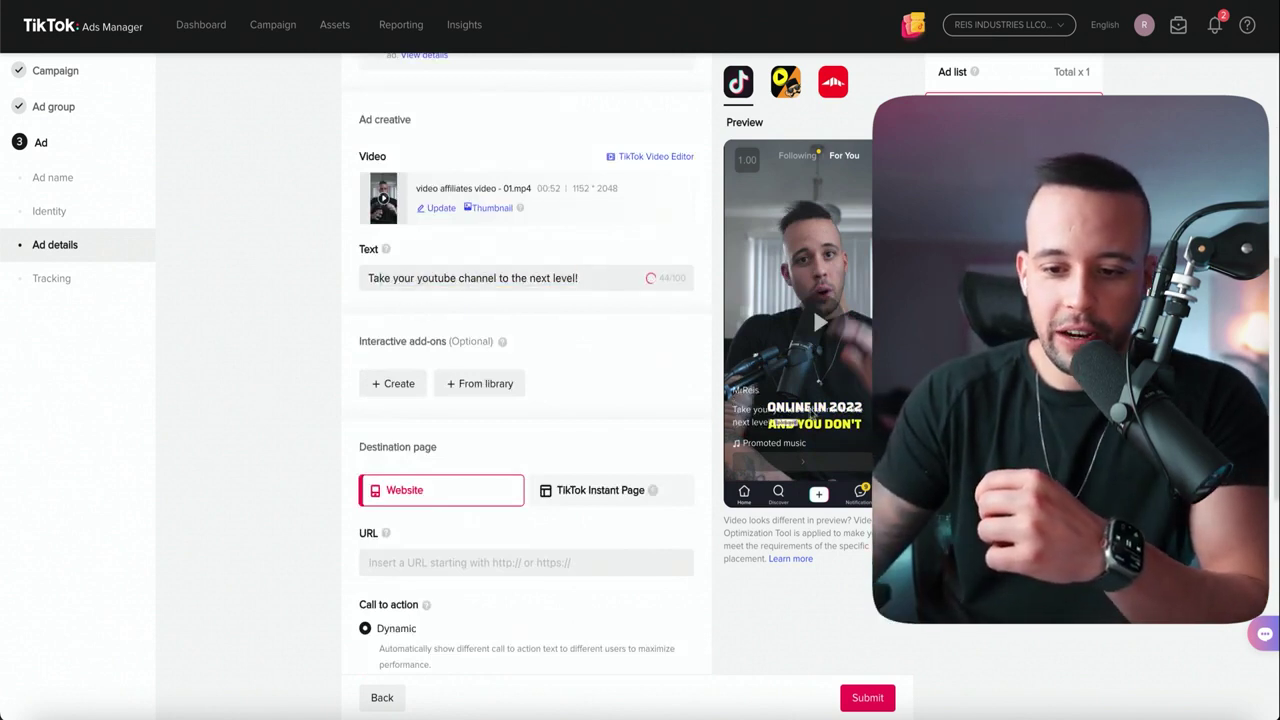
Step: Enter the Pro University sales page address as the ad's website destination URL
scroll(330, 388, down, 2)
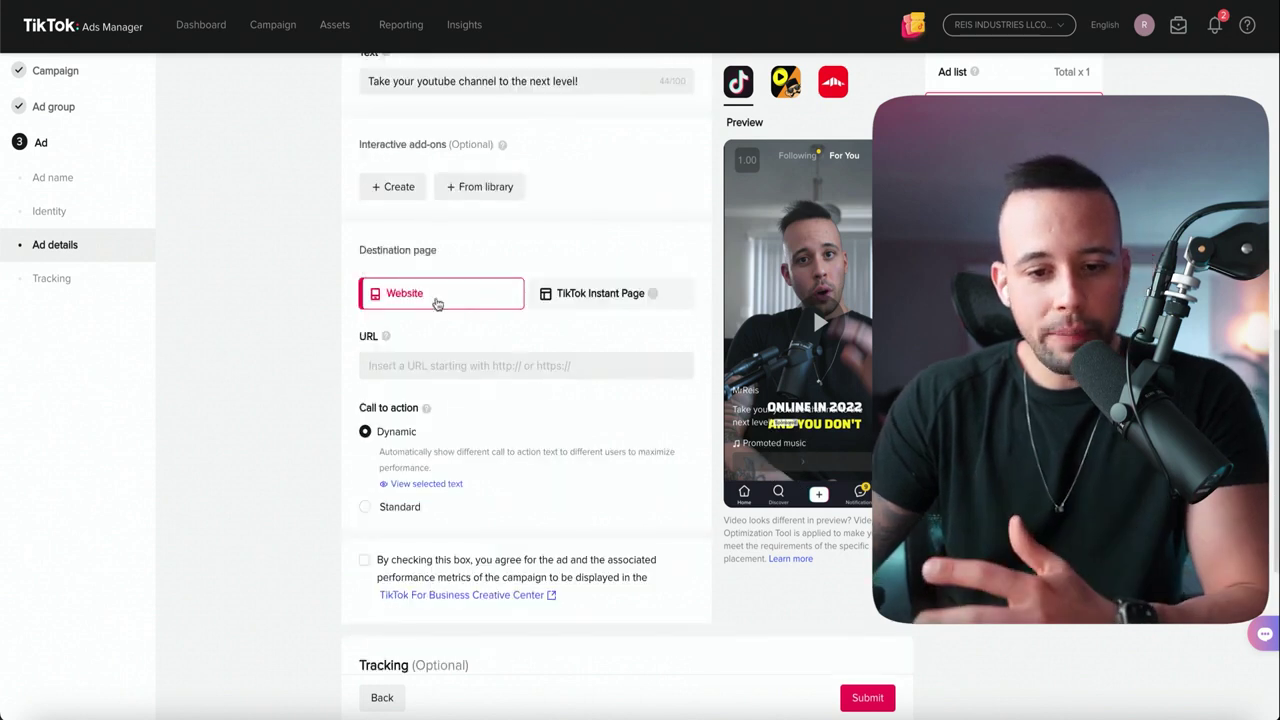
click(508, 364)
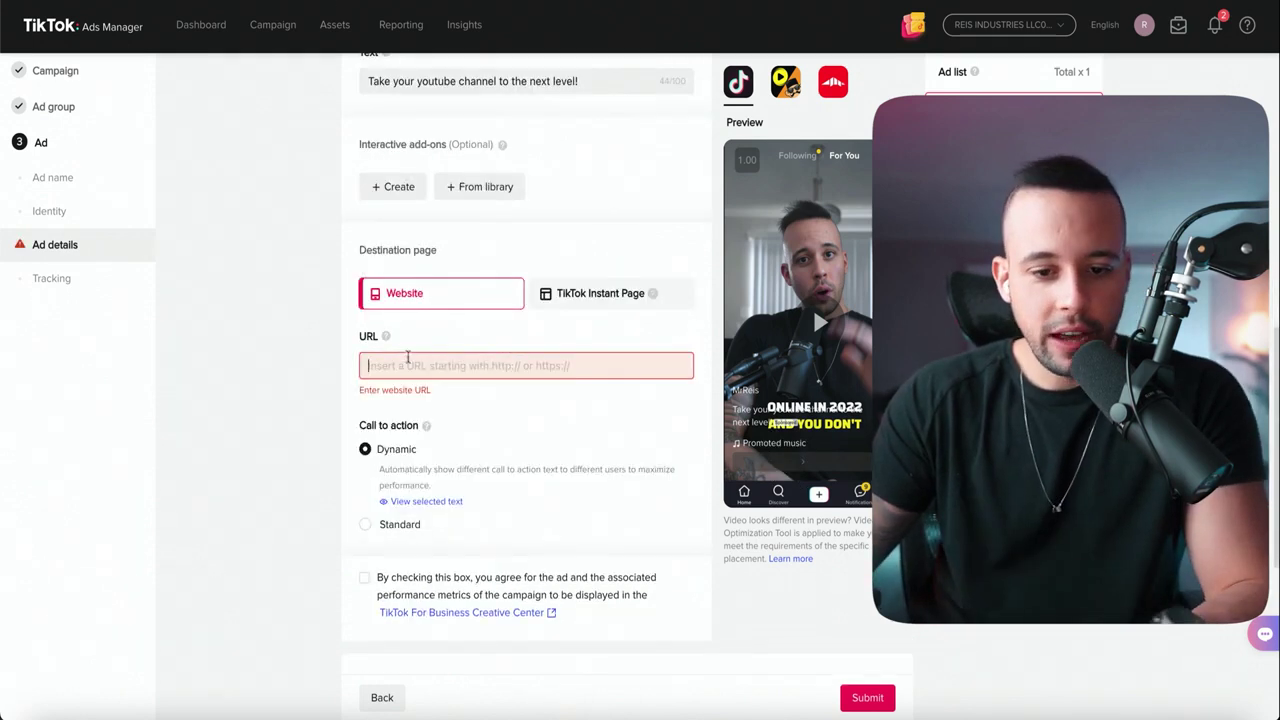
text(https://prouniversity.philipereis.com/)
Step: Set a Standard call to action of "Sign up" and agree to display the ad in the TikTok For Business Creative Center
scroll(277, 351, down, 1)
drag(345, 314, 418, 314)
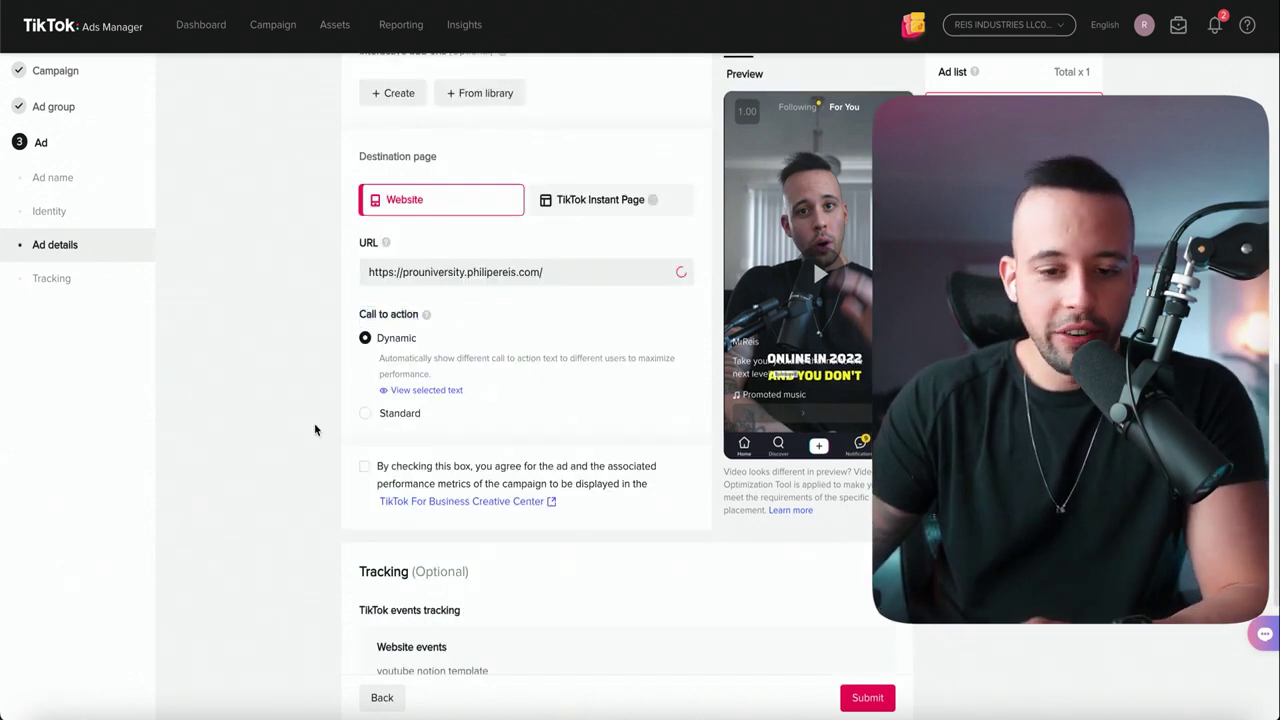
click(365, 418)
scroll(217, 363, down, 1)
click(434, 283)
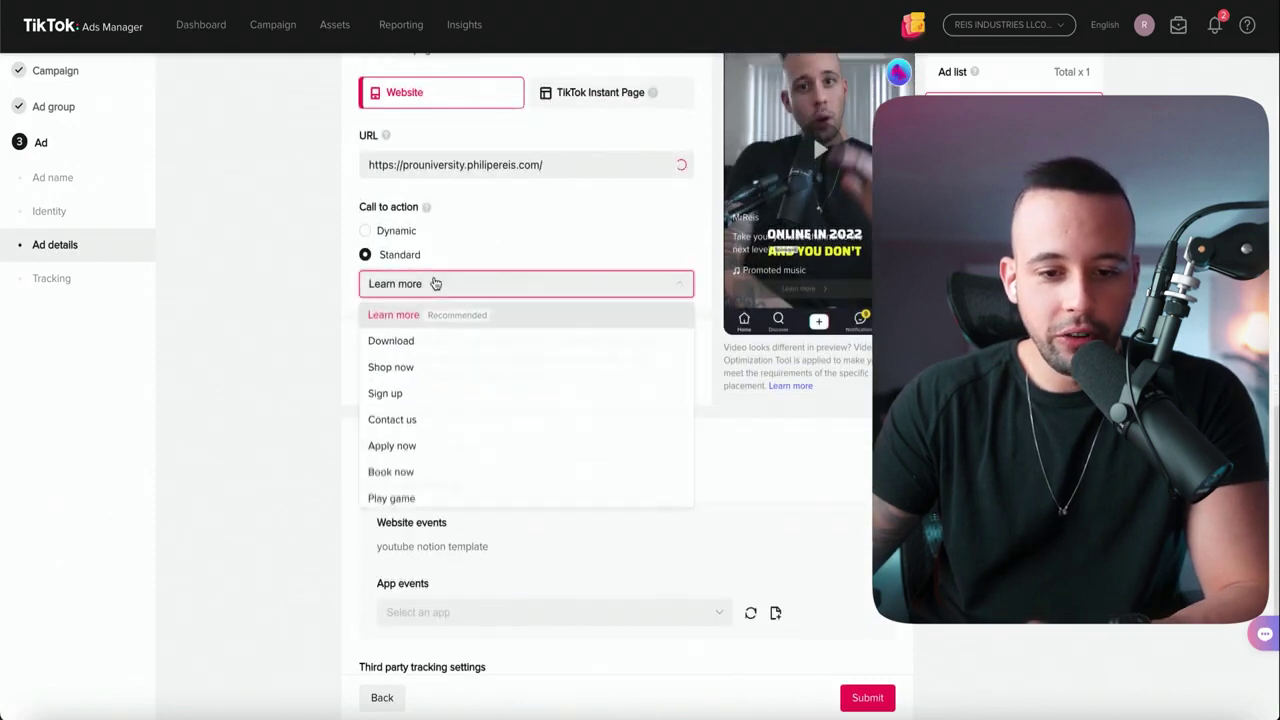
click(385, 396)
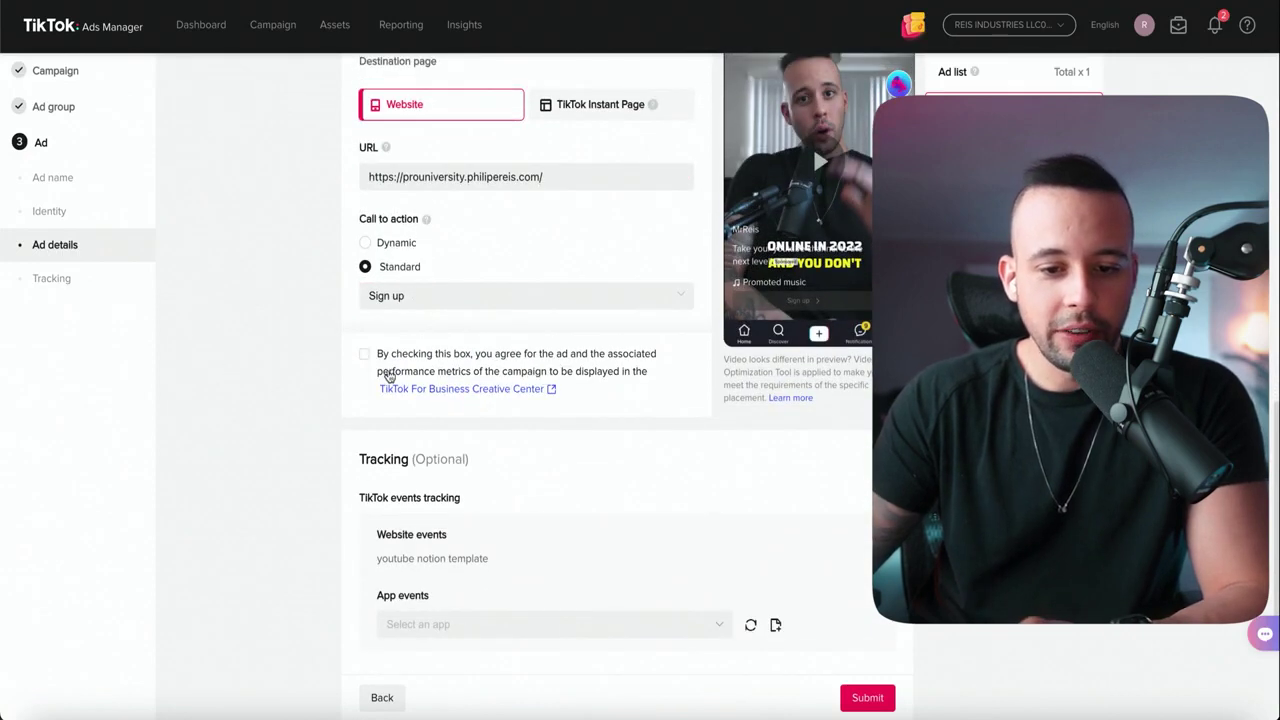
scroll(536, 377, down, 2)
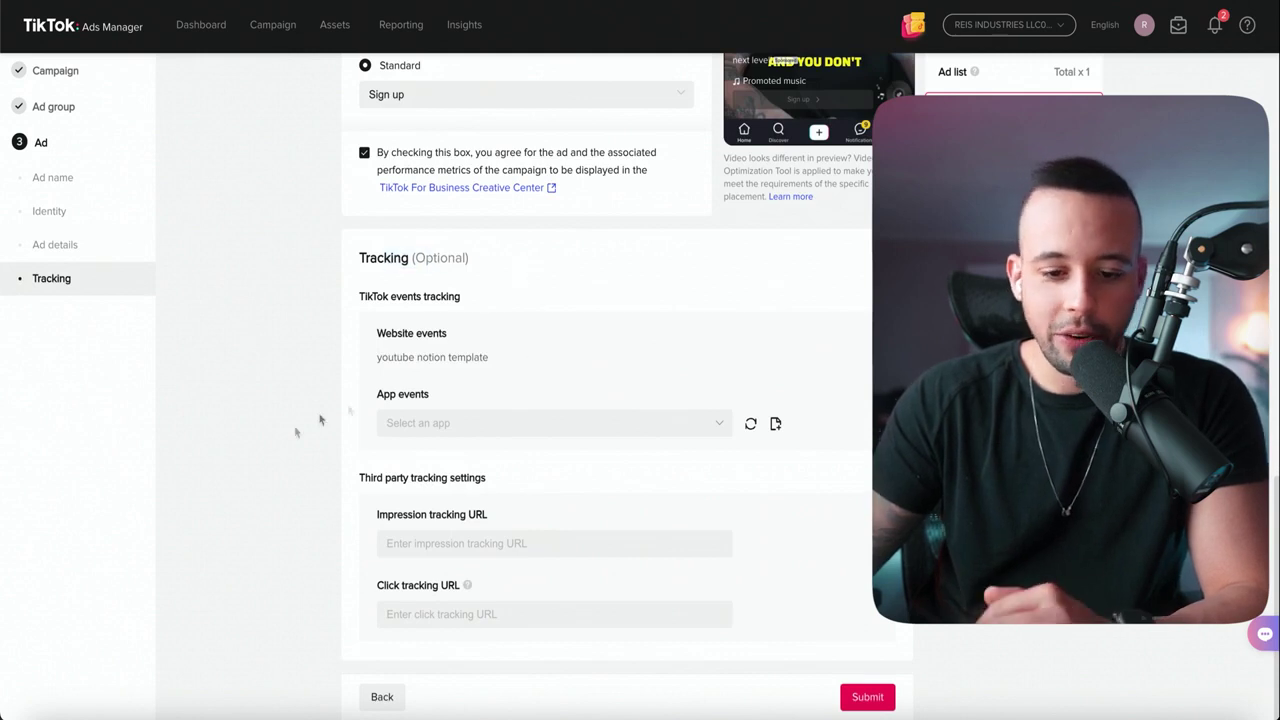
scroll(830, 283, up, 5)
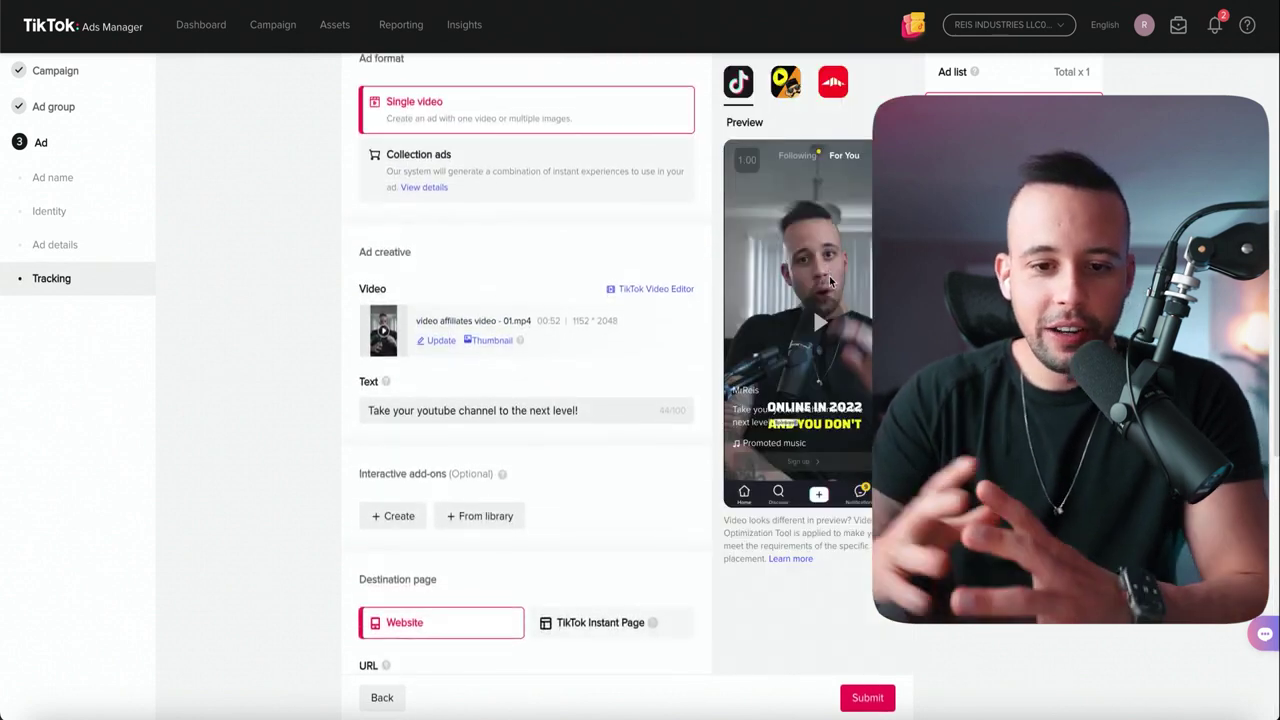
scroll(830, 283, up, 2)
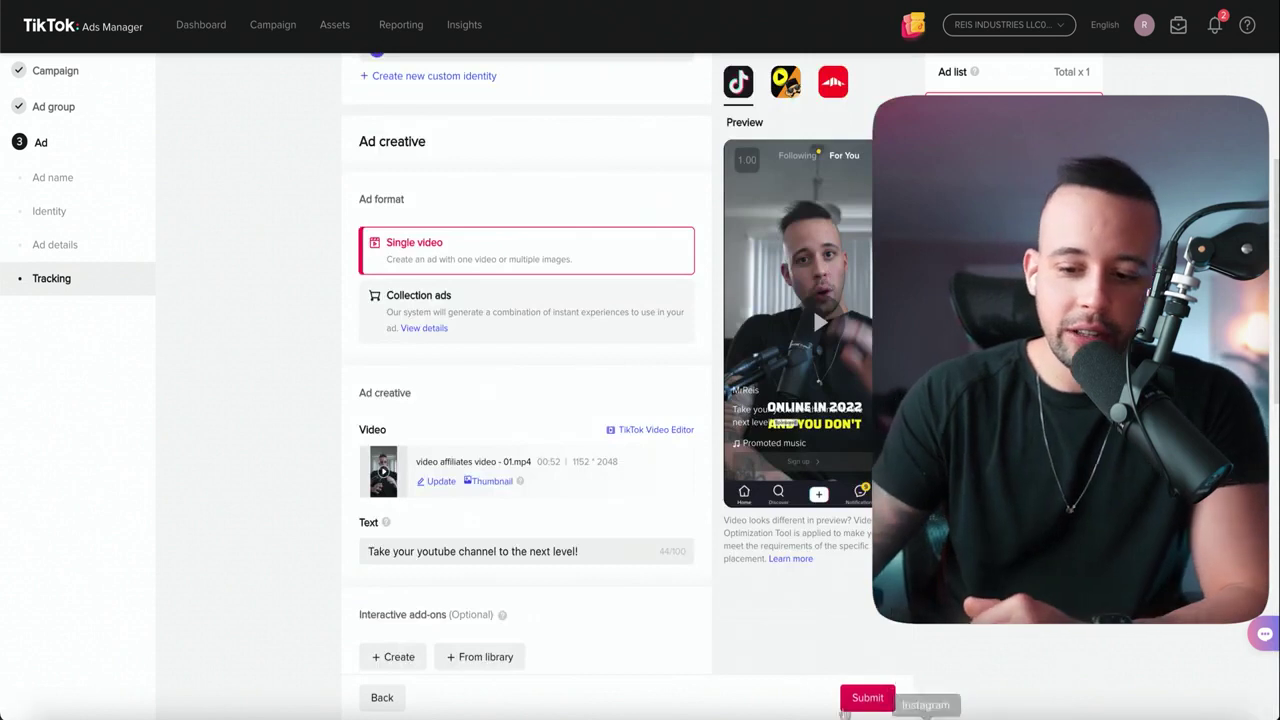